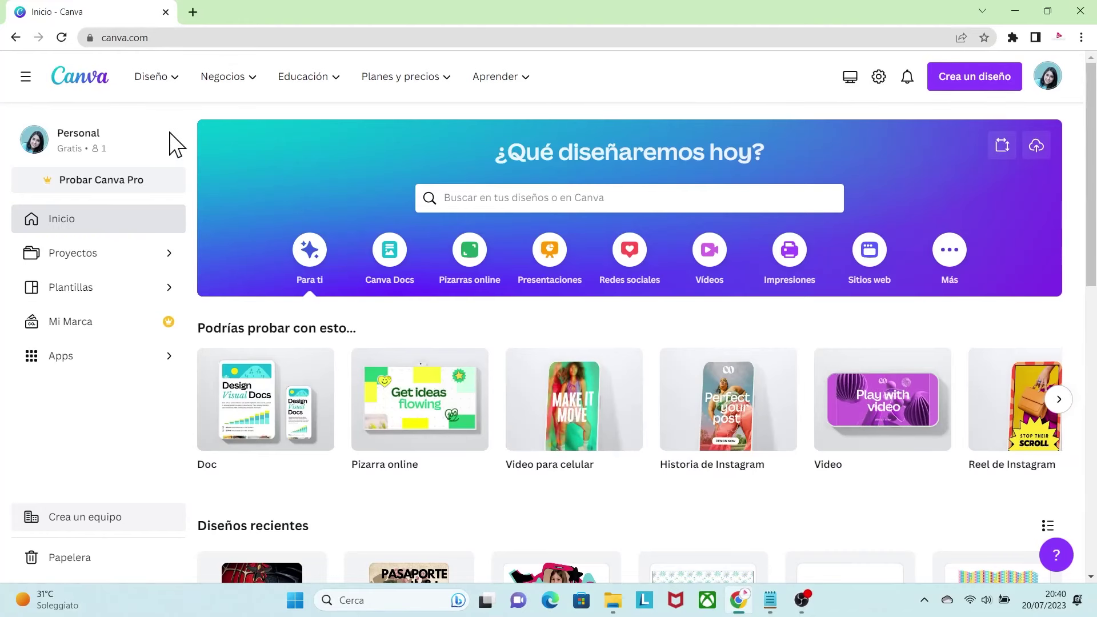
- Create a new blank design of the type Video para celular
click(953, 85)
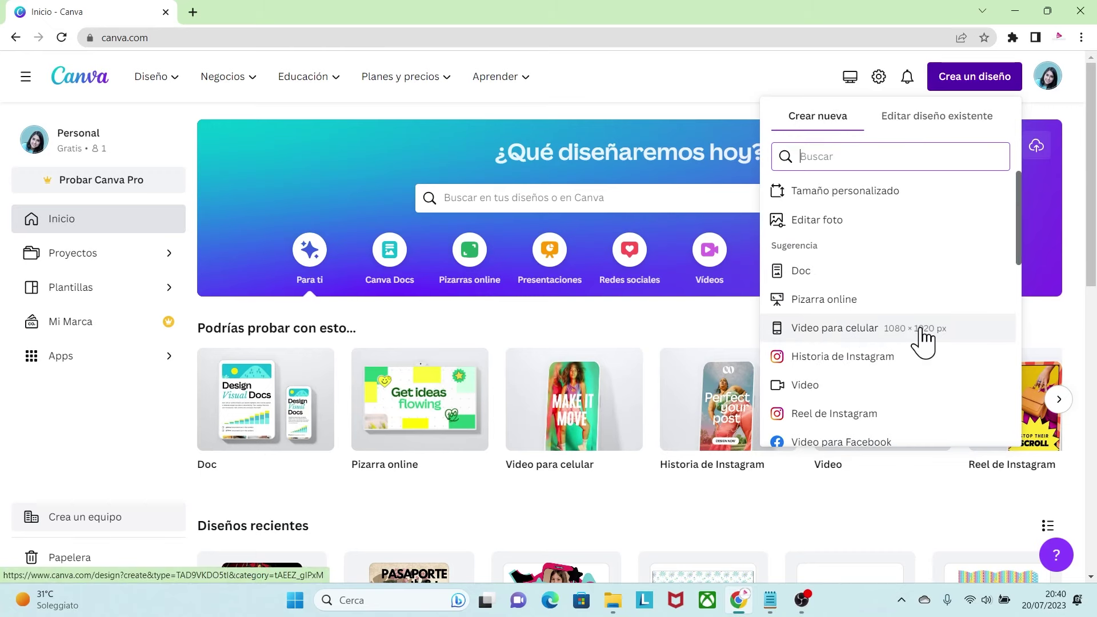
click(835, 330)
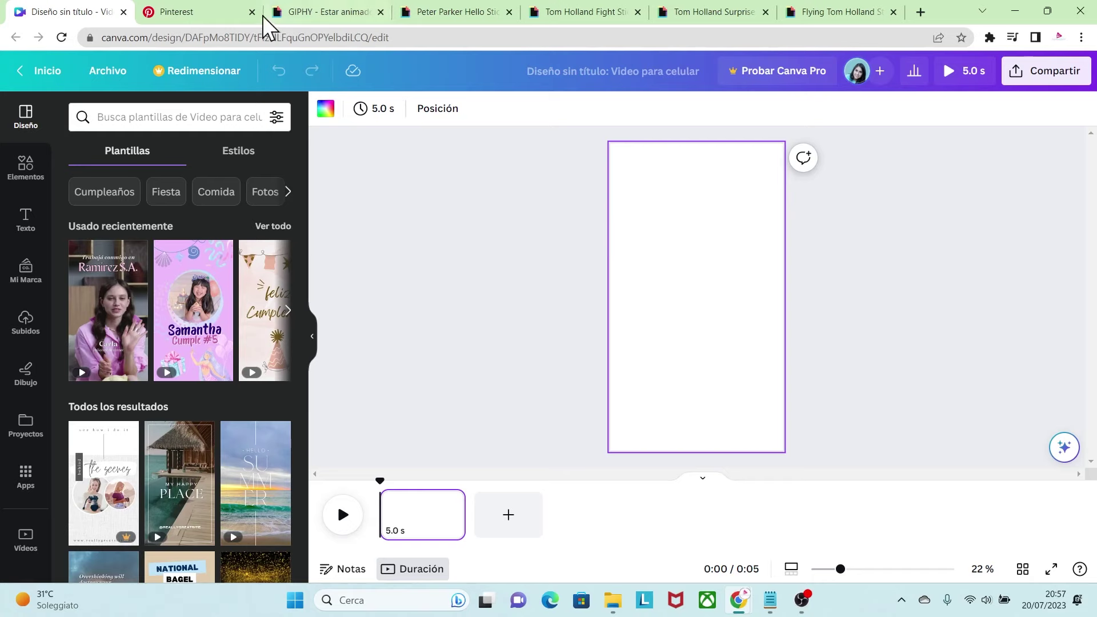
- Switch to the Pinterest page and save the animated spiderman logo image to the Download folder as a GIF
click(216, 12)
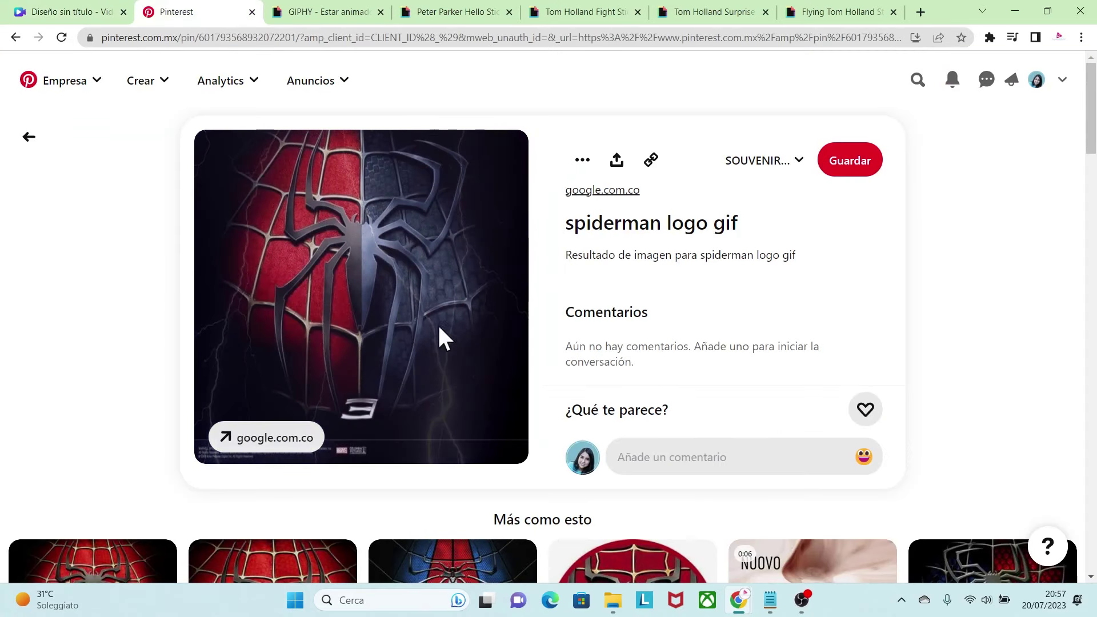
scroll(1093, 189, down, 3)
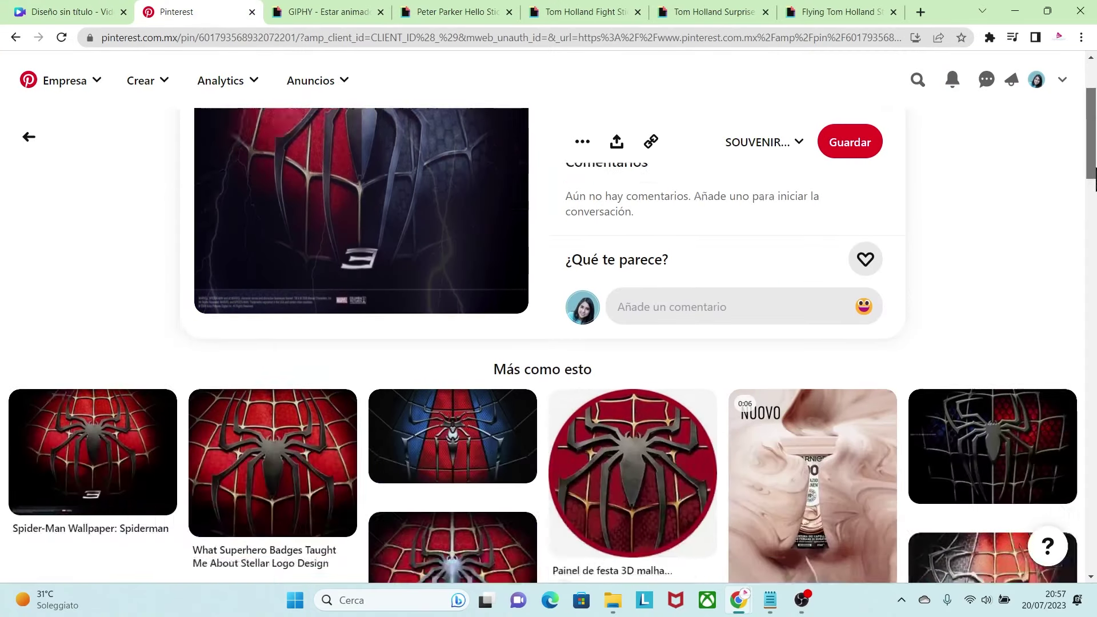
scroll(1095, 182, down, 5)
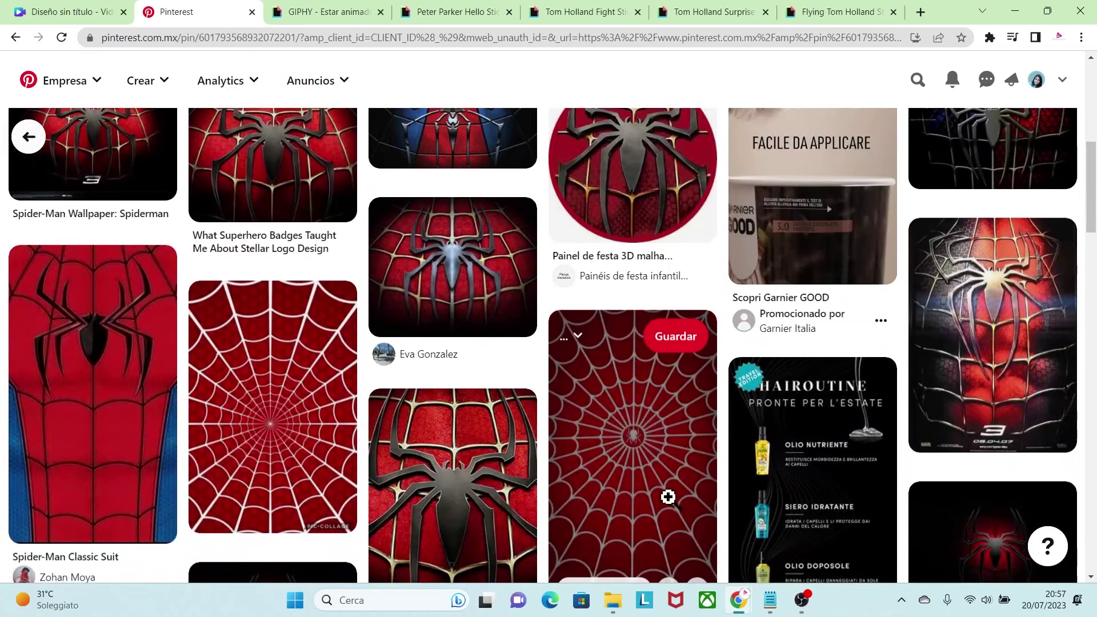
scroll(1094, 220, down, 7)
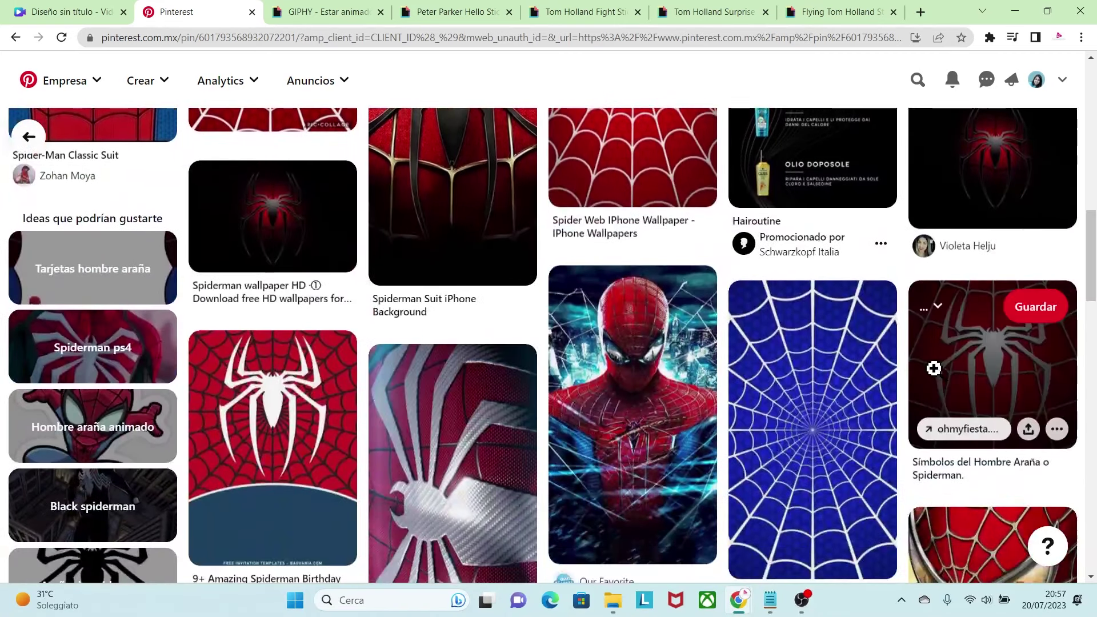
scroll(824, 424, up, 13)
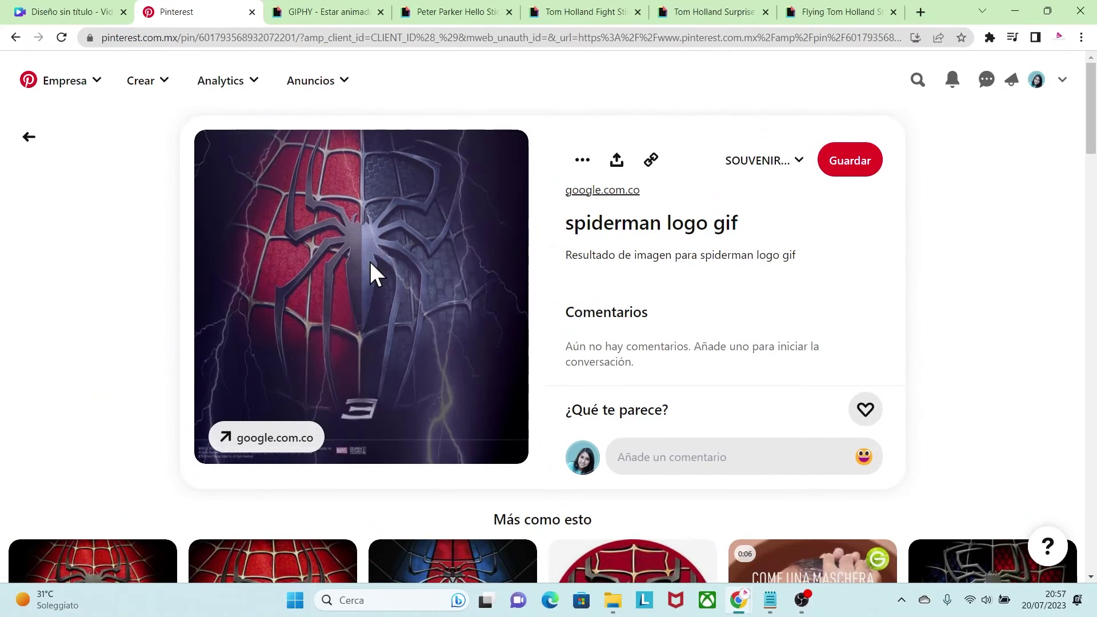
right_click(369, 260)
click(431, 297)
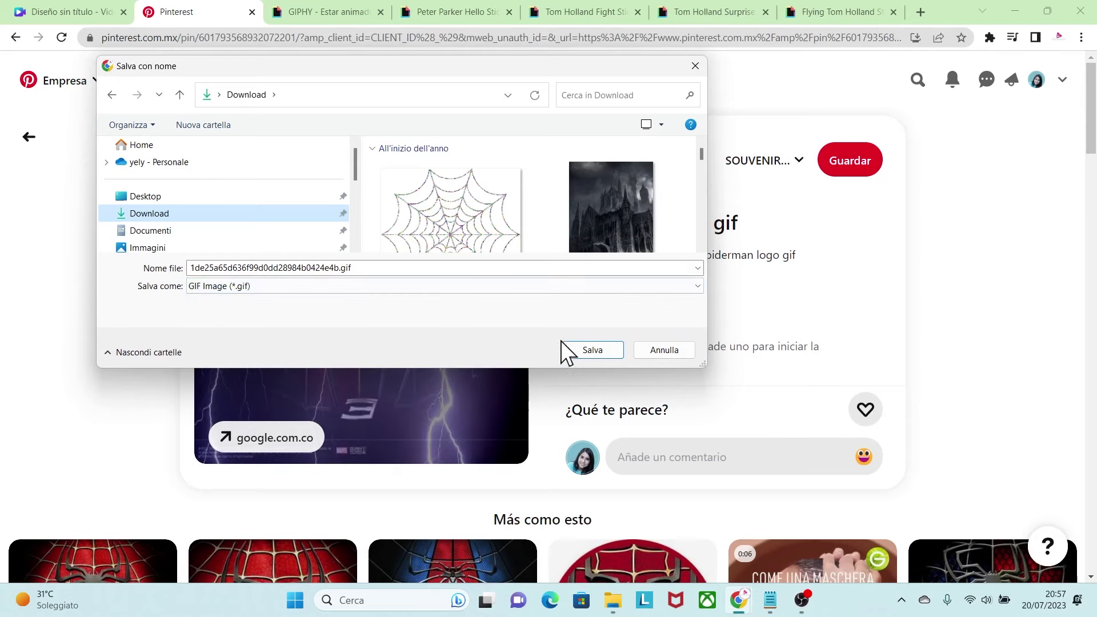
click(585, 351)
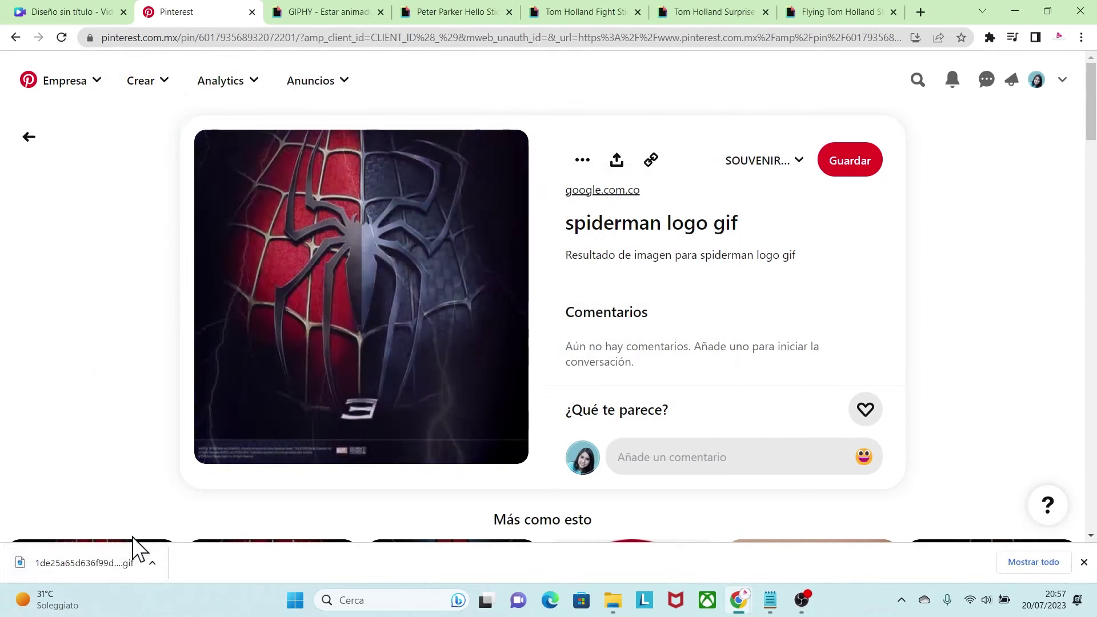
- Switch to GIPHY, search for SPIDERMAN and browse the sticker results with transparent backgrounds
click(320, 12)
click(278, 135)
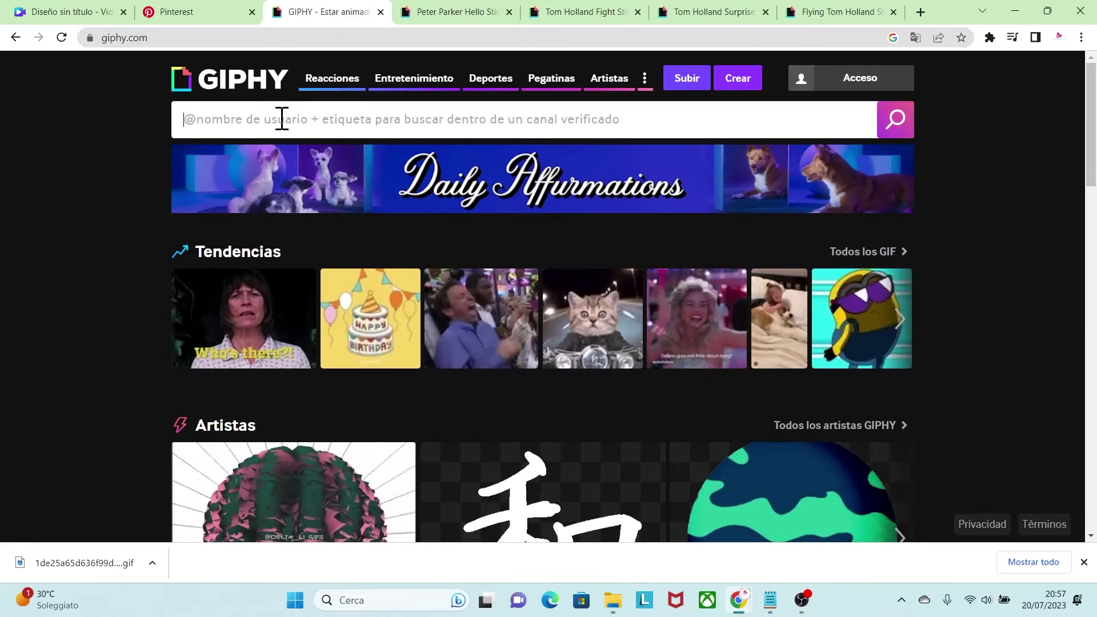
text(SPIDERMAN)
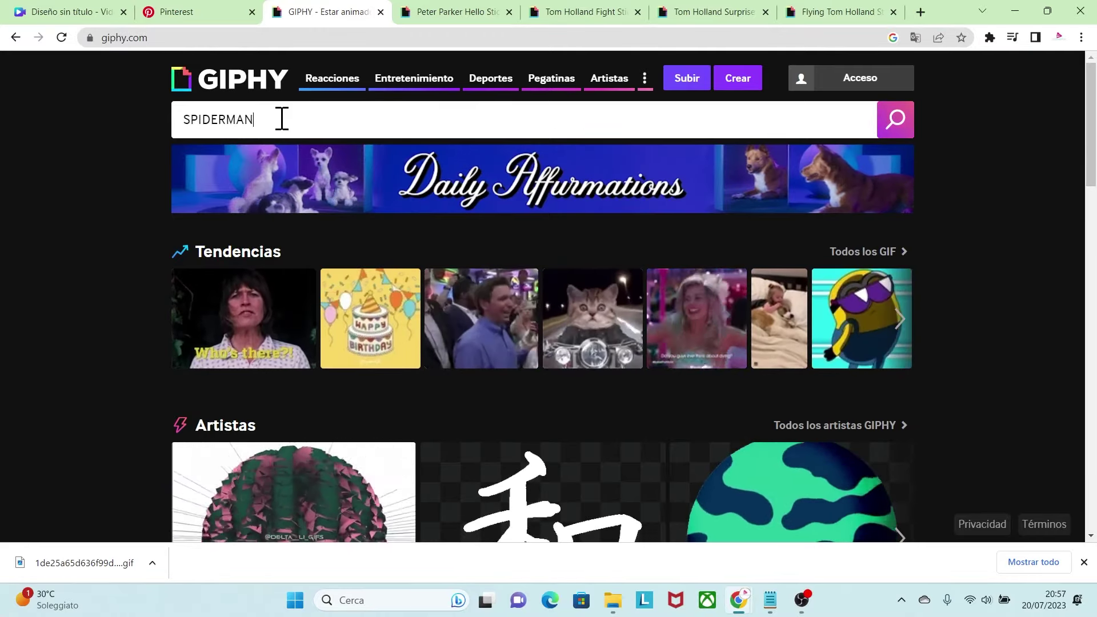
key(Return)
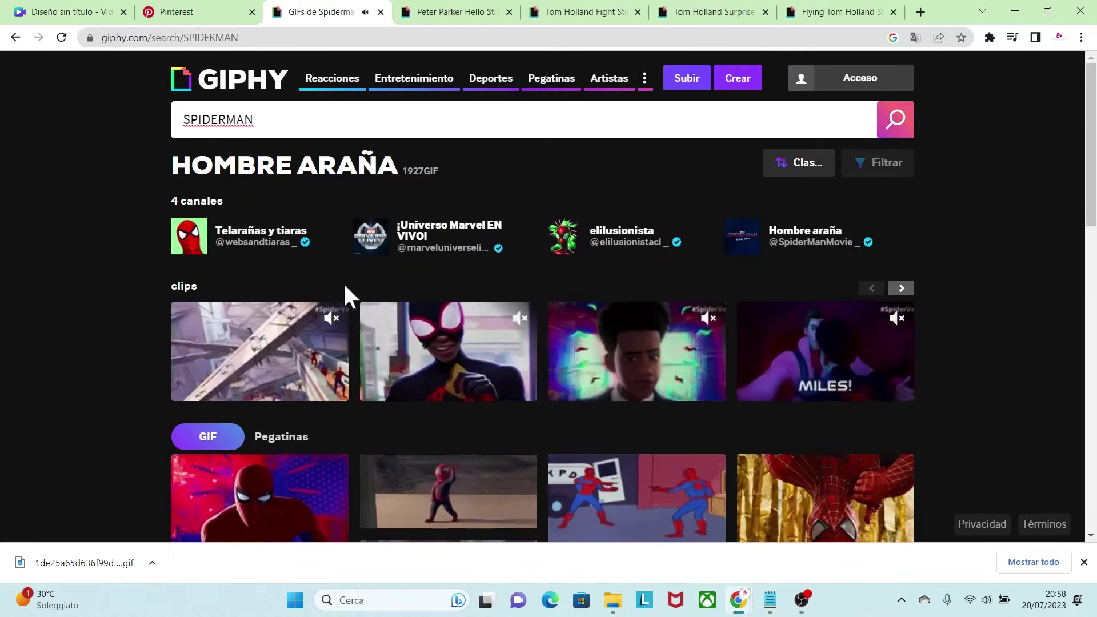
scroll(385, 298, down, 3)
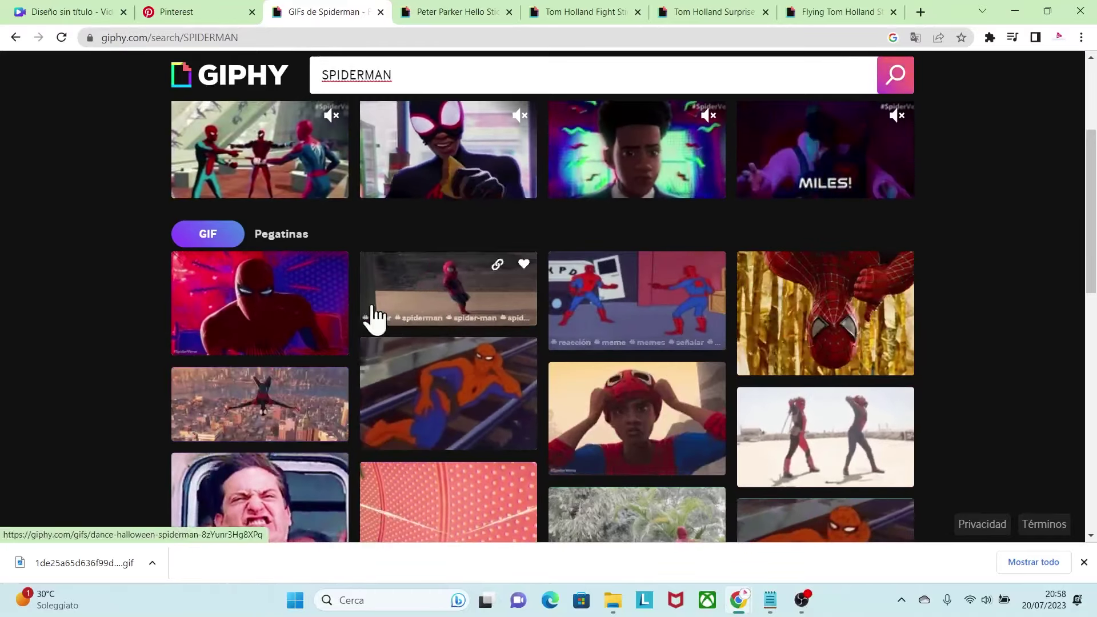
click(289, 235)
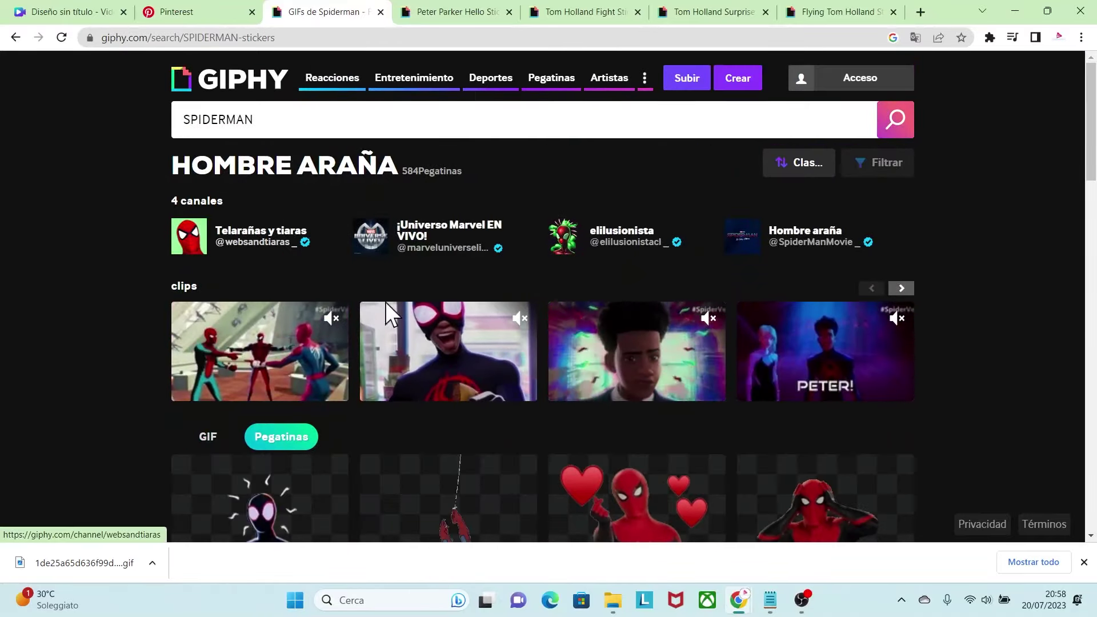
drag(1091, 143, 1092, 240)
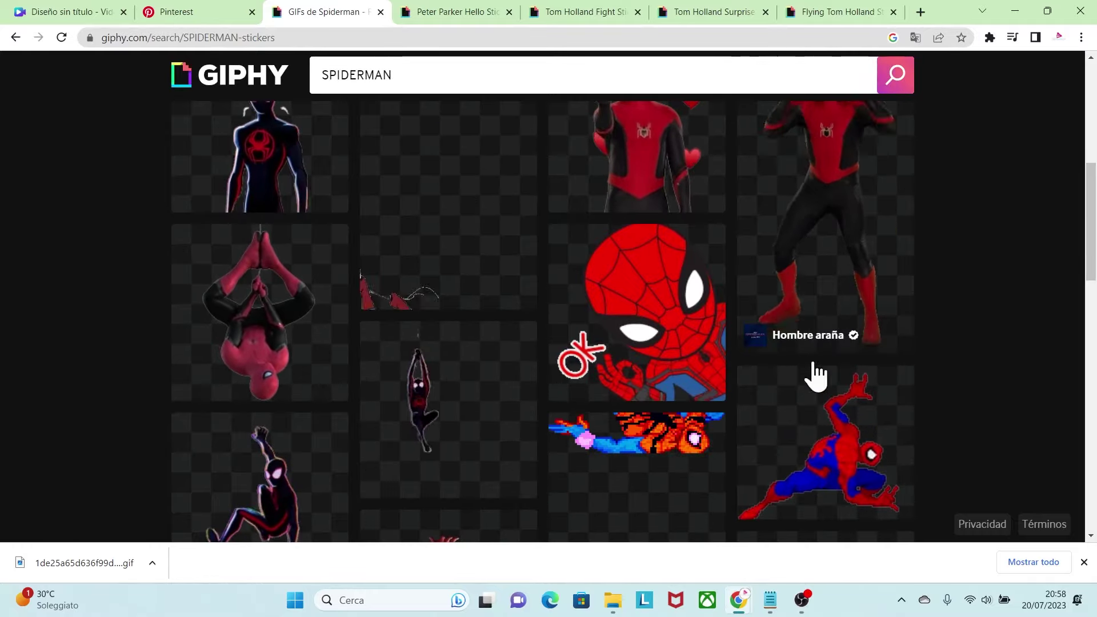
drag(1092, 274, 1091, 425)
- Go through the opened Spider-Man sticker pages and save the Flying Tom Holland sticker to the Download folder as a GIF
click(438, 6)
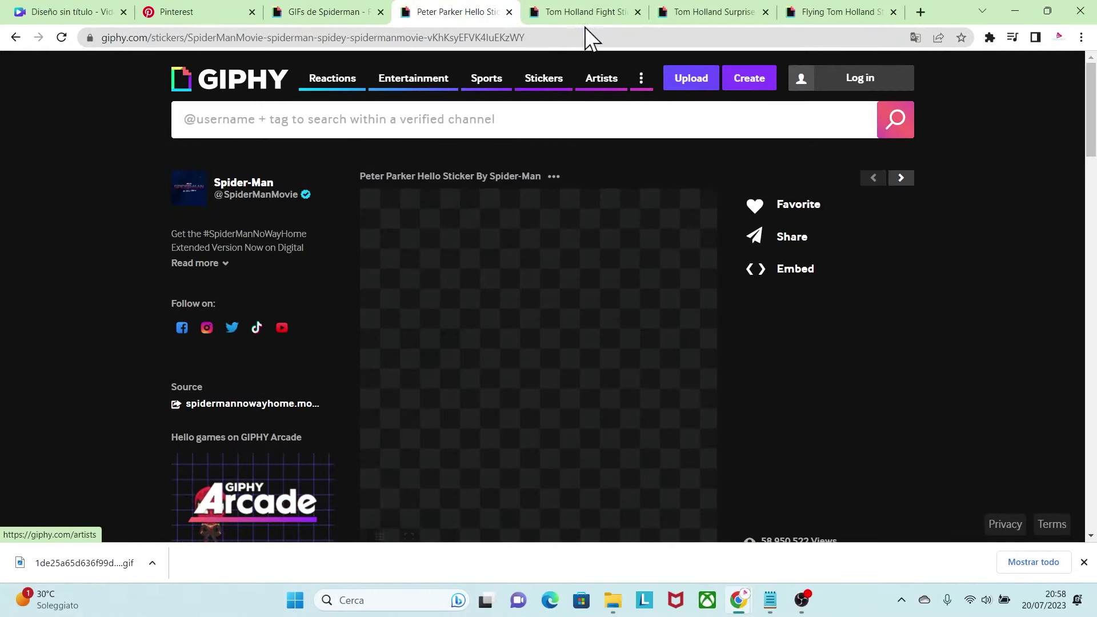
click(581, 10)
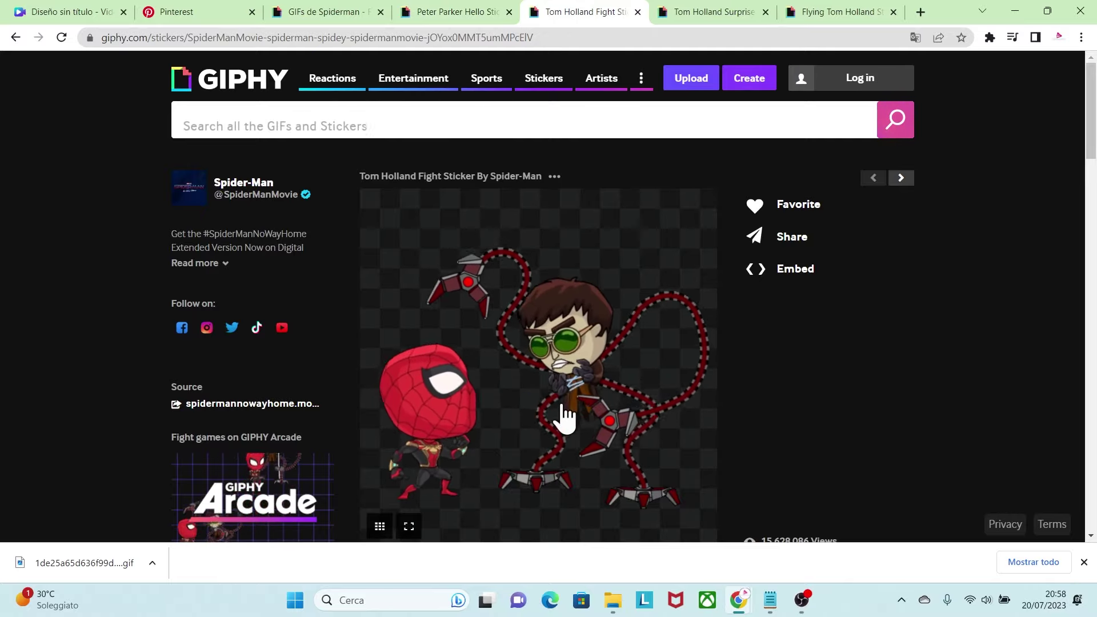
click(665, 19)
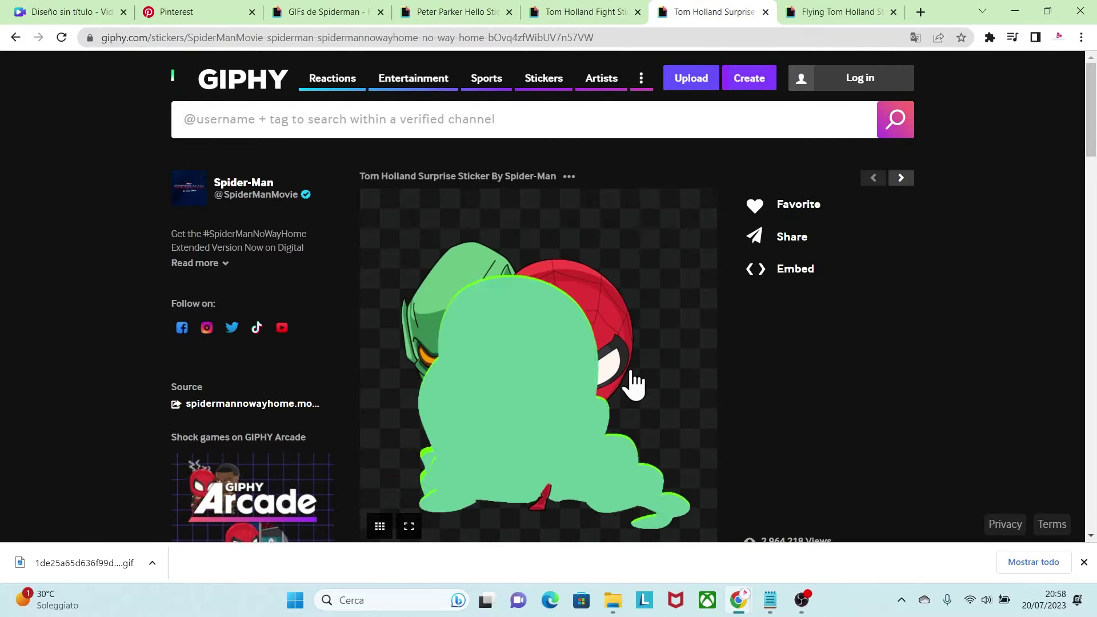
click(817, 14)
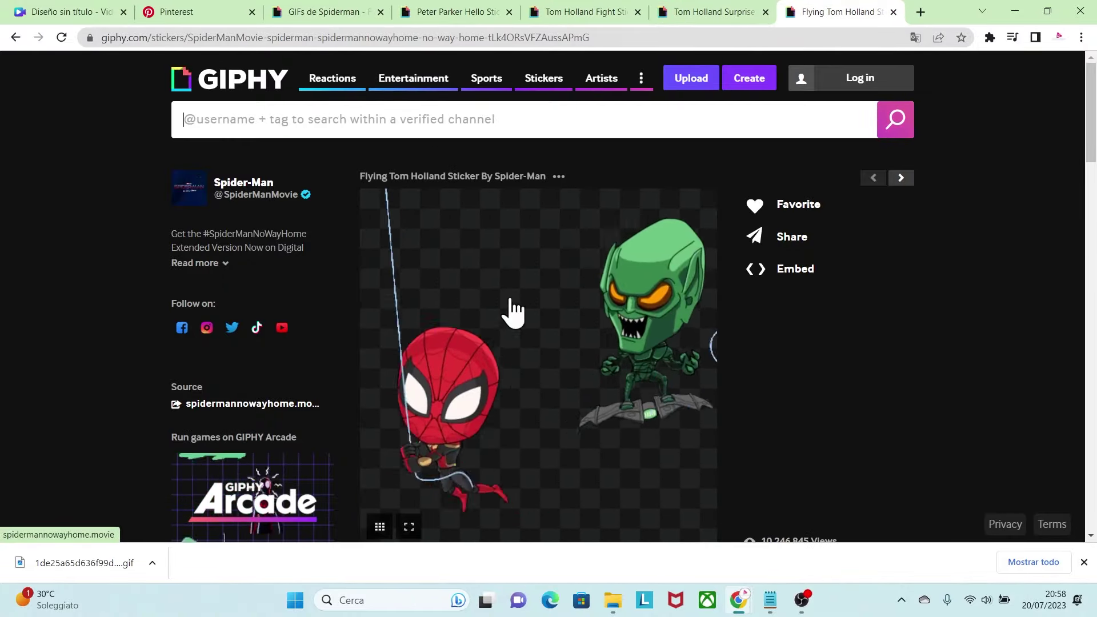
right_click(541, 411)
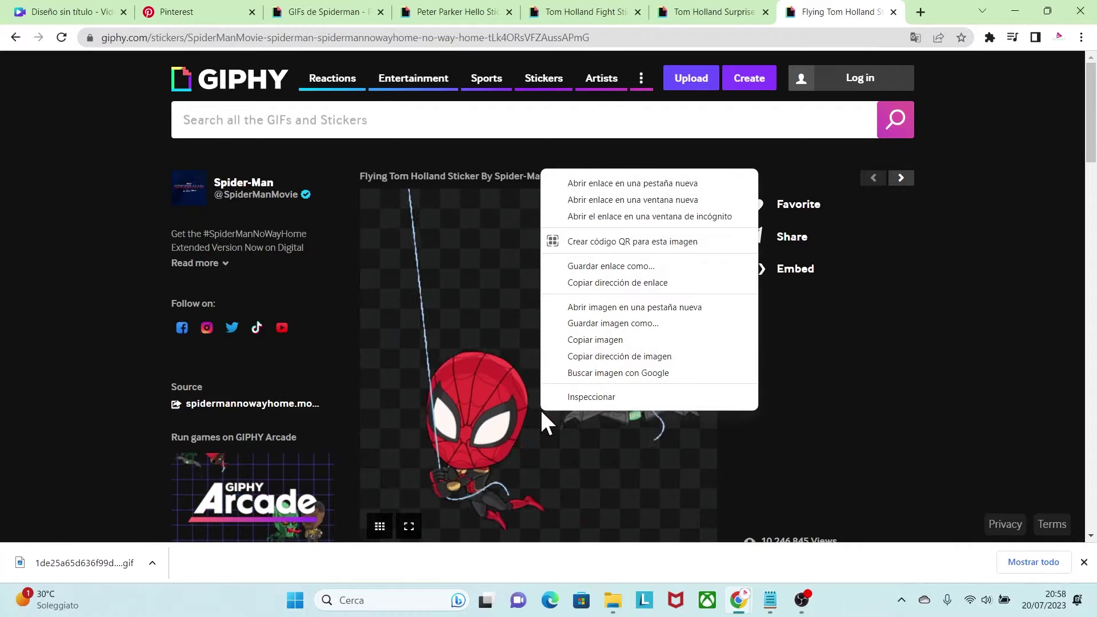
click(619, 328)
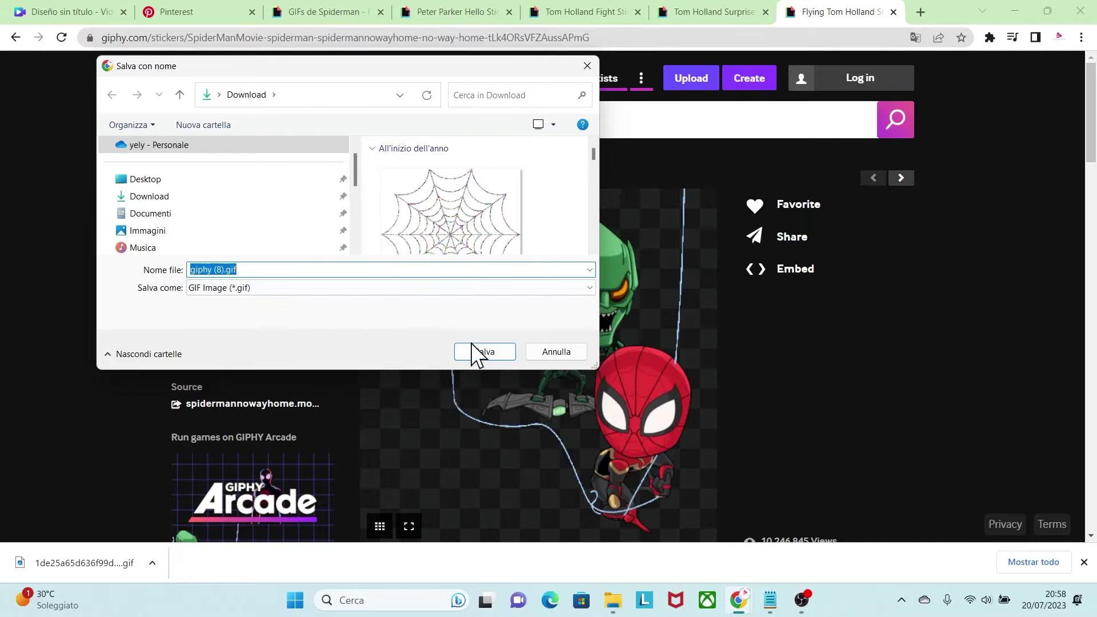
click(486, 351)
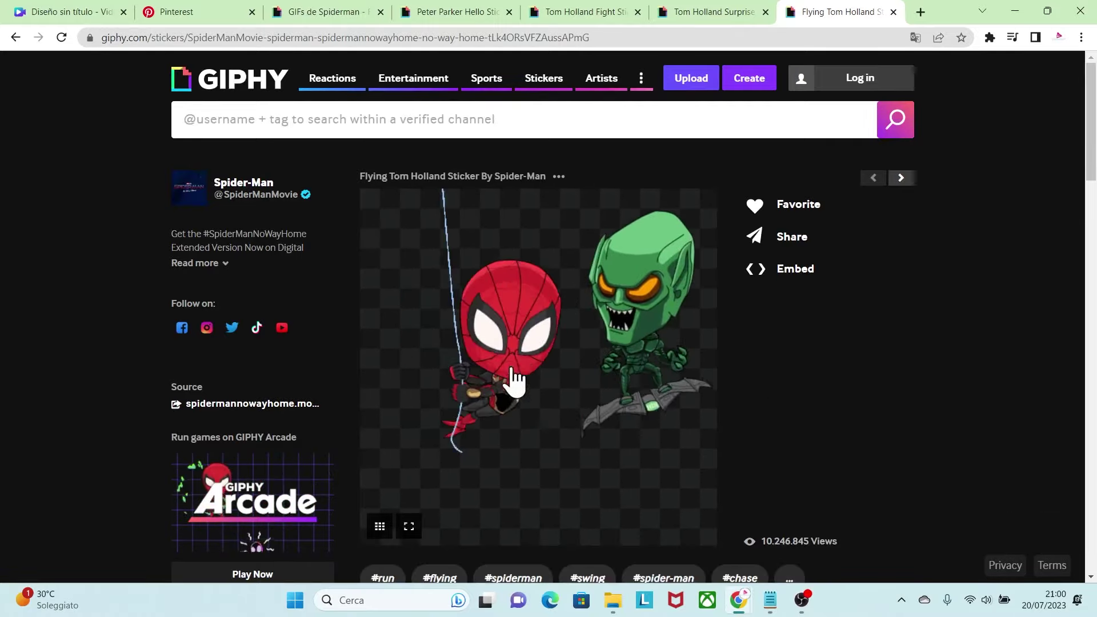
- Return to the Canva design and upload the spider logo GIF and giphy (10) through giphy (14) from the SPIDERMAN folder
click(78, 13)
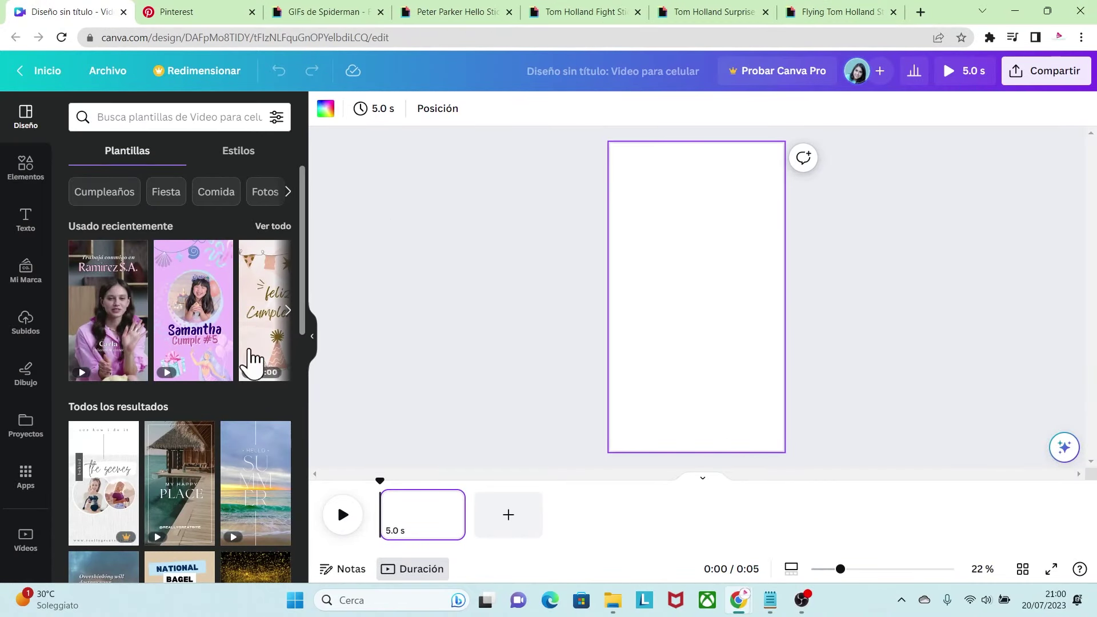
click(27, 324)
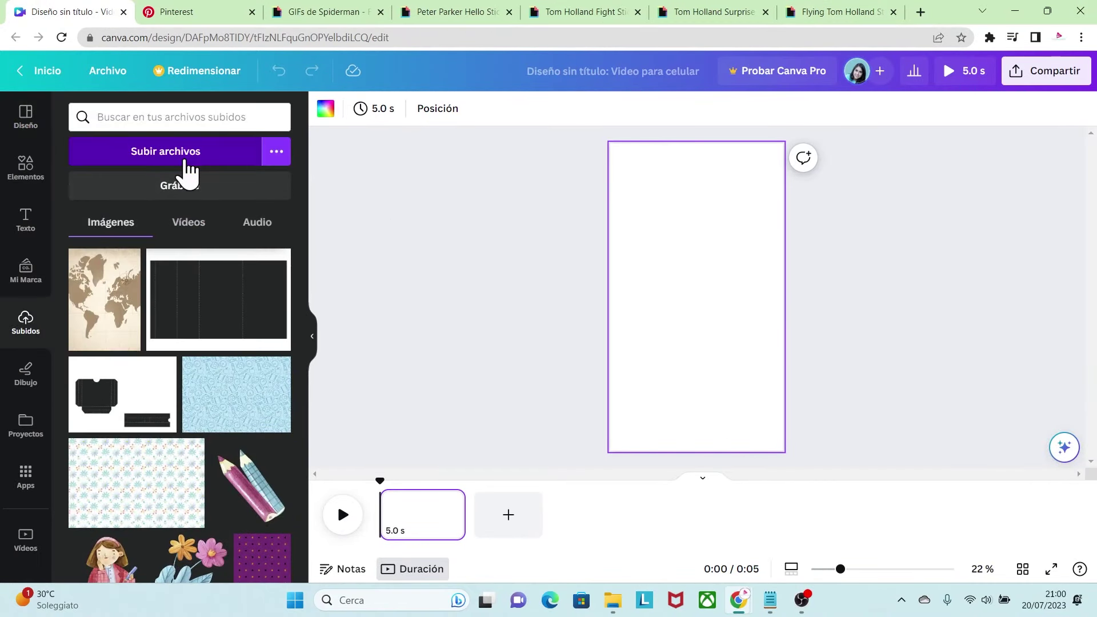
click(182, 154)
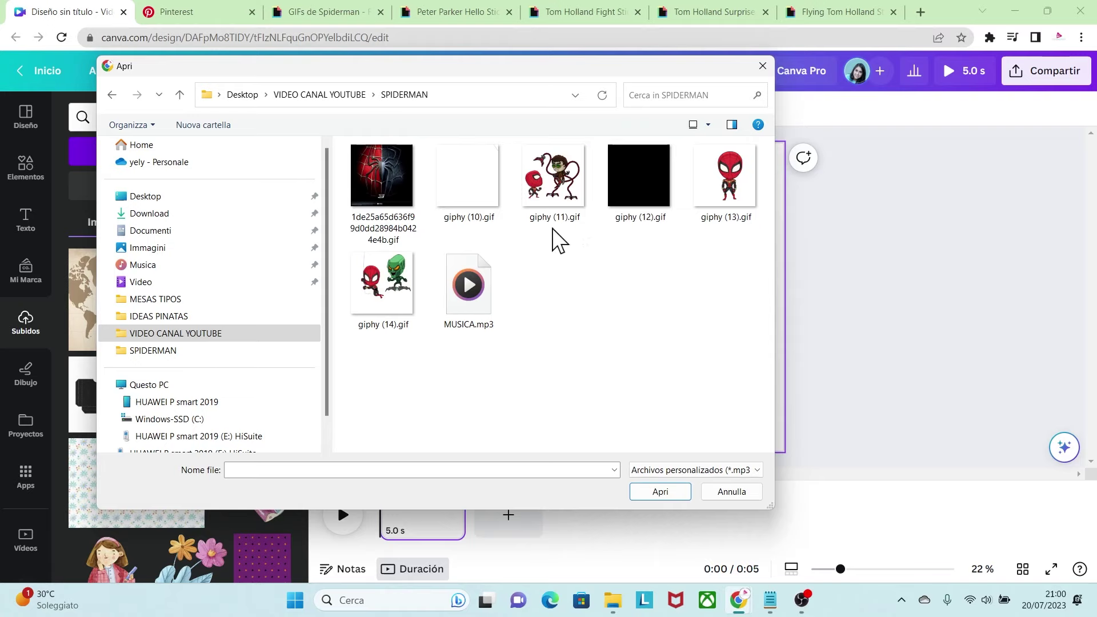
drag(764, 174, 367, 195)
ctrl+click(391, 283)
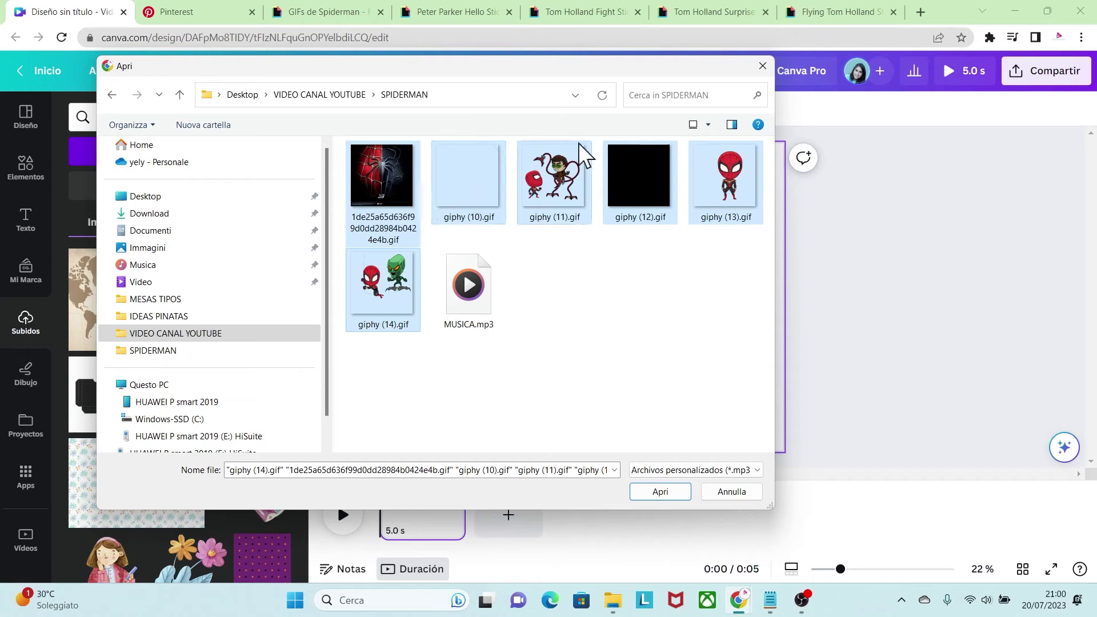
click(663, 495)
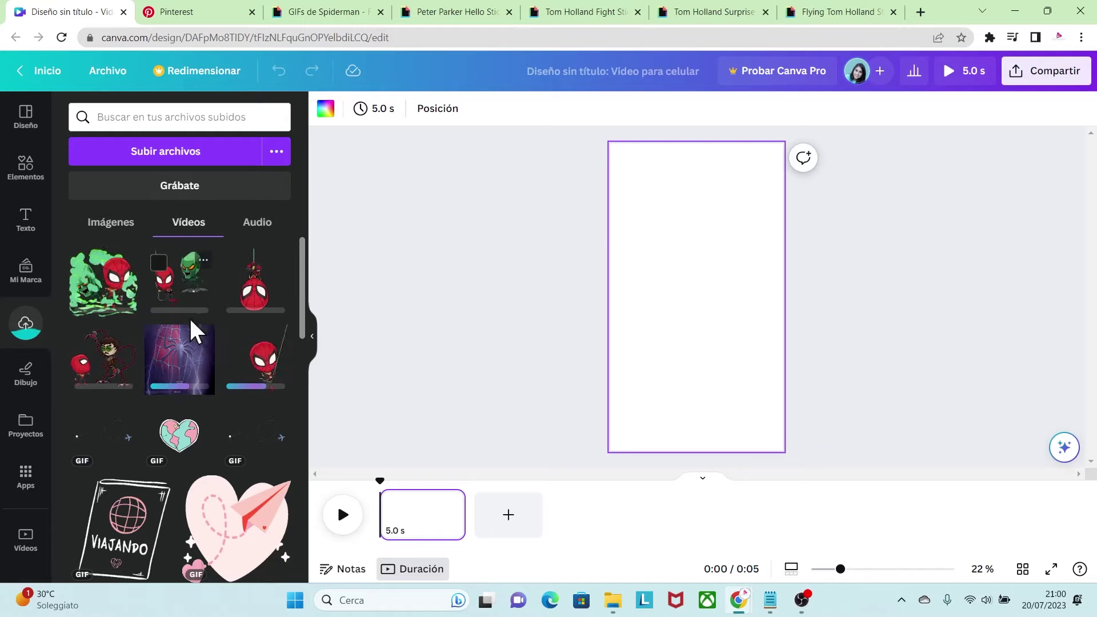
- Place the uploaded spider logo GIF on the page, center it and enlarge it to 1,920 by 1,920 to cover the page
mouse_move(252, 316)
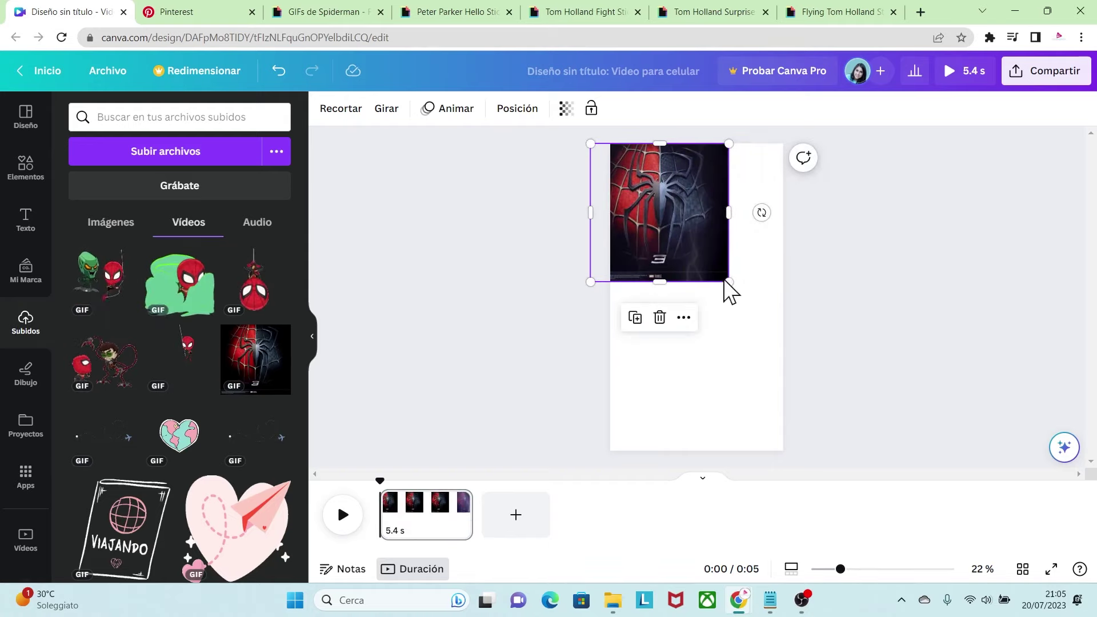
drag(731, 282, 907, 453)
drag(695, 240, 651, 243)
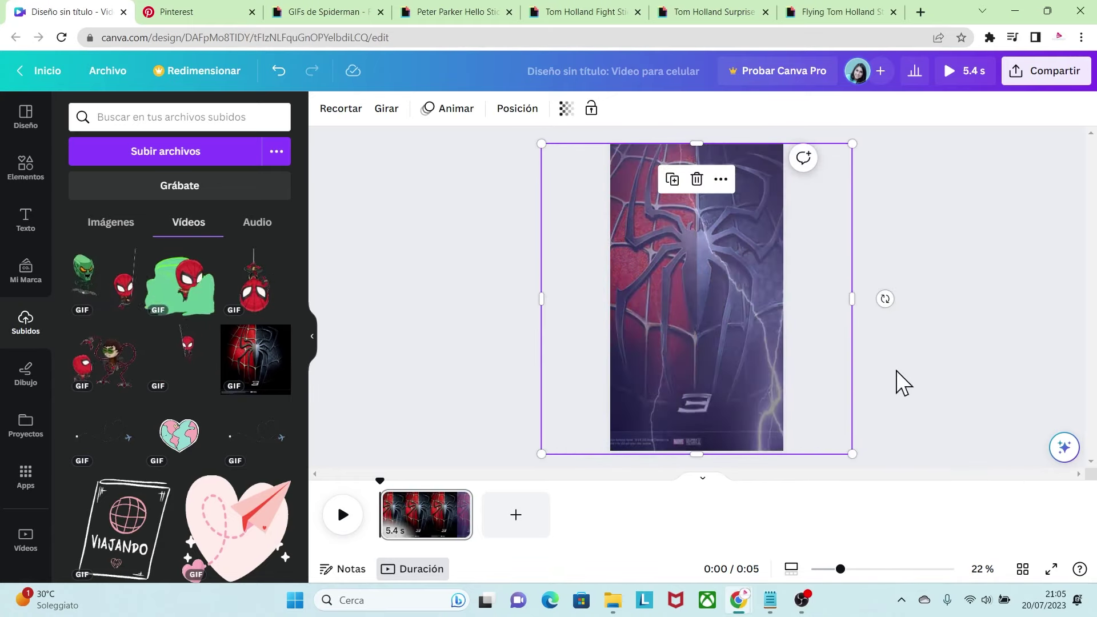
click(856, 455)
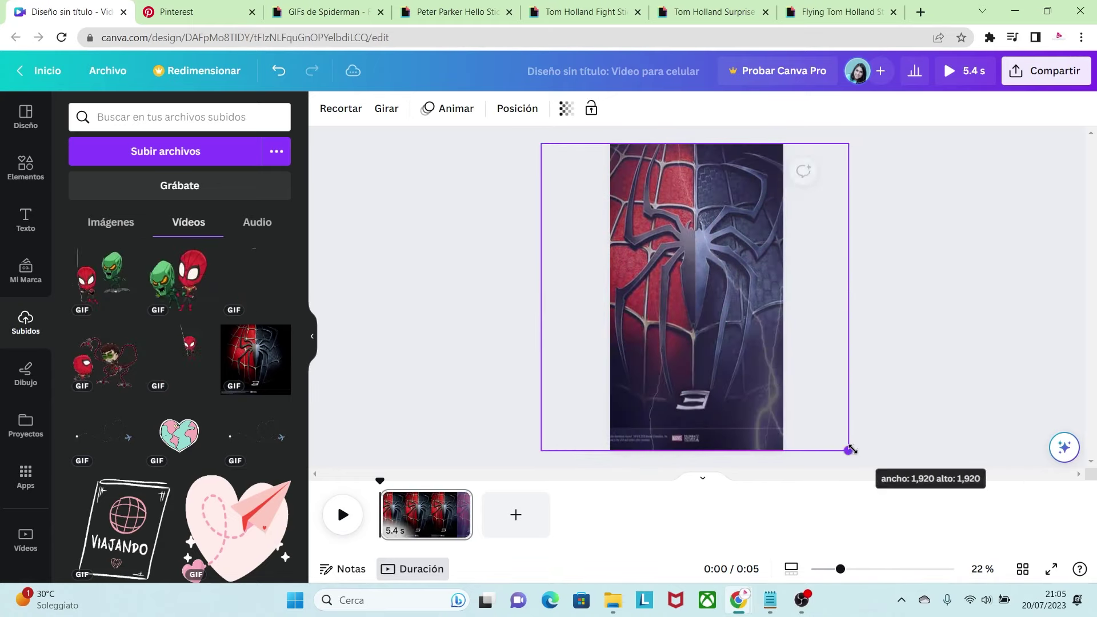
click(883, 370)
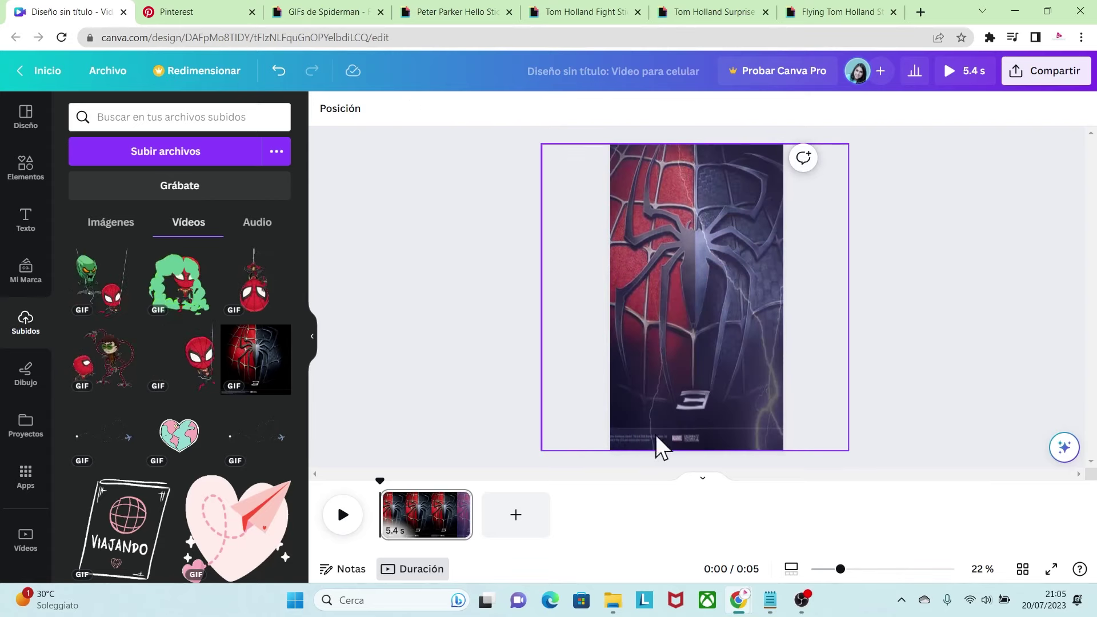
- Duplicate the spider logo page twice to make three pages, and select the first page
click(457, 502)
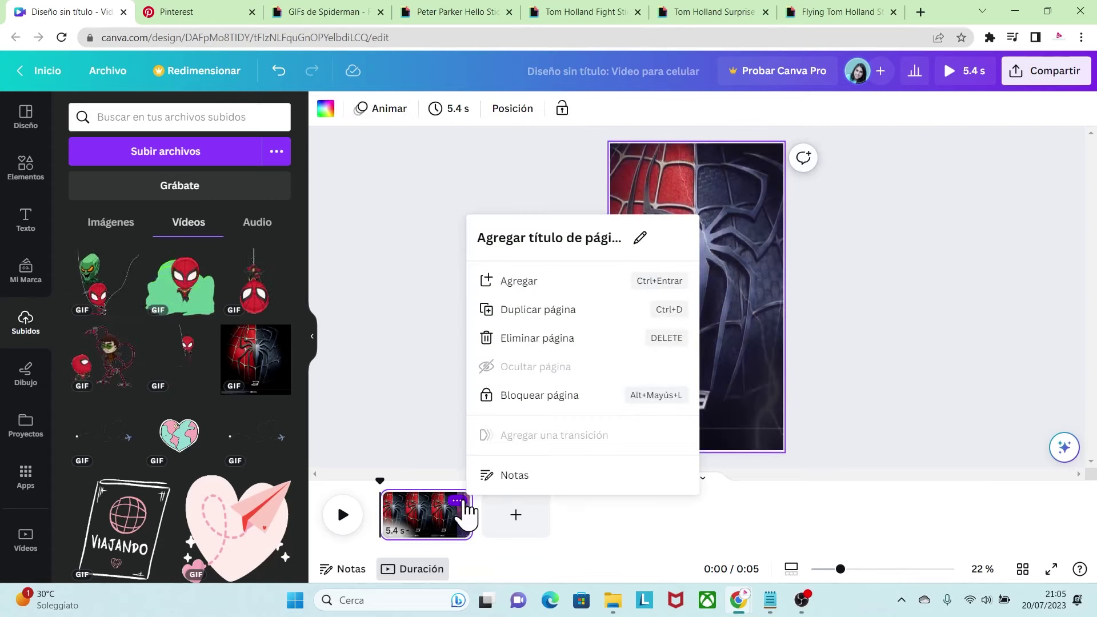
click(544, 314)
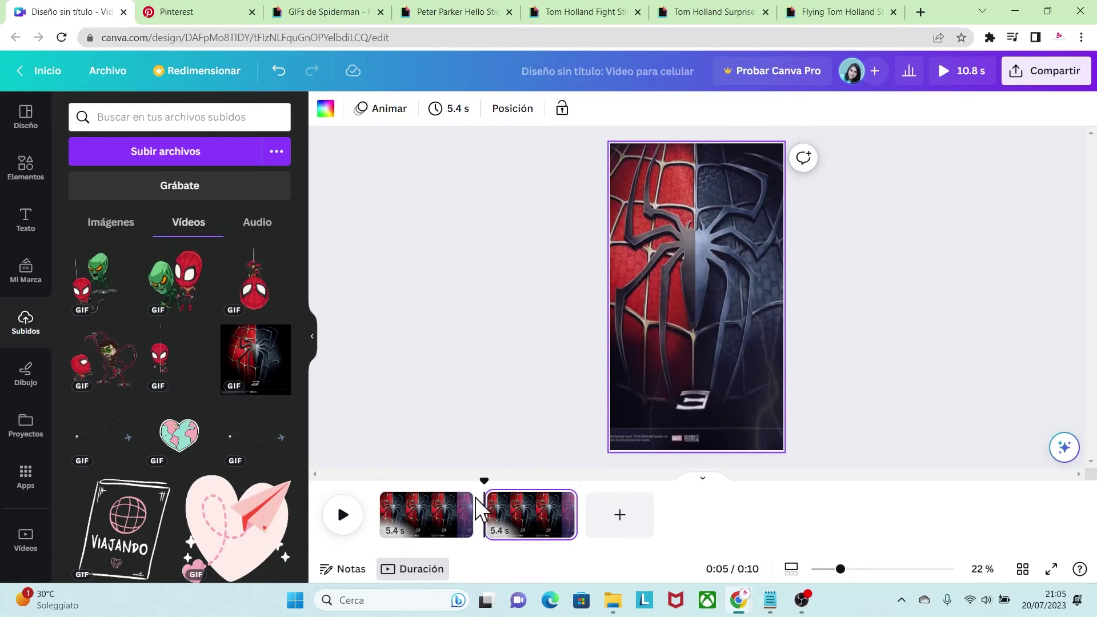
click(562, 502)
click(632, 311)
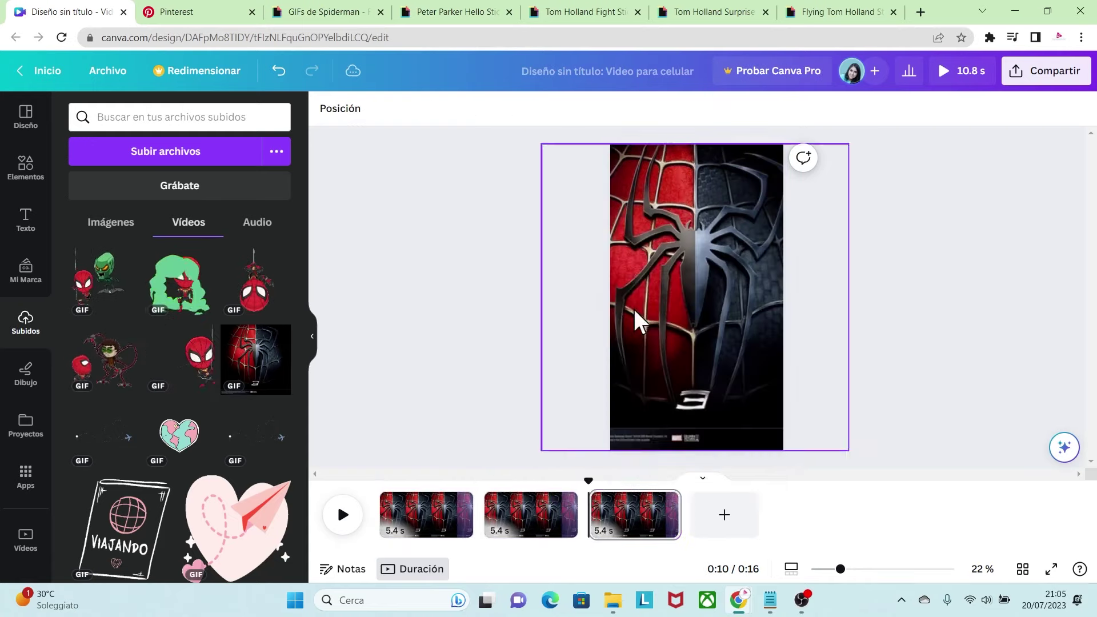
click(426, 508)
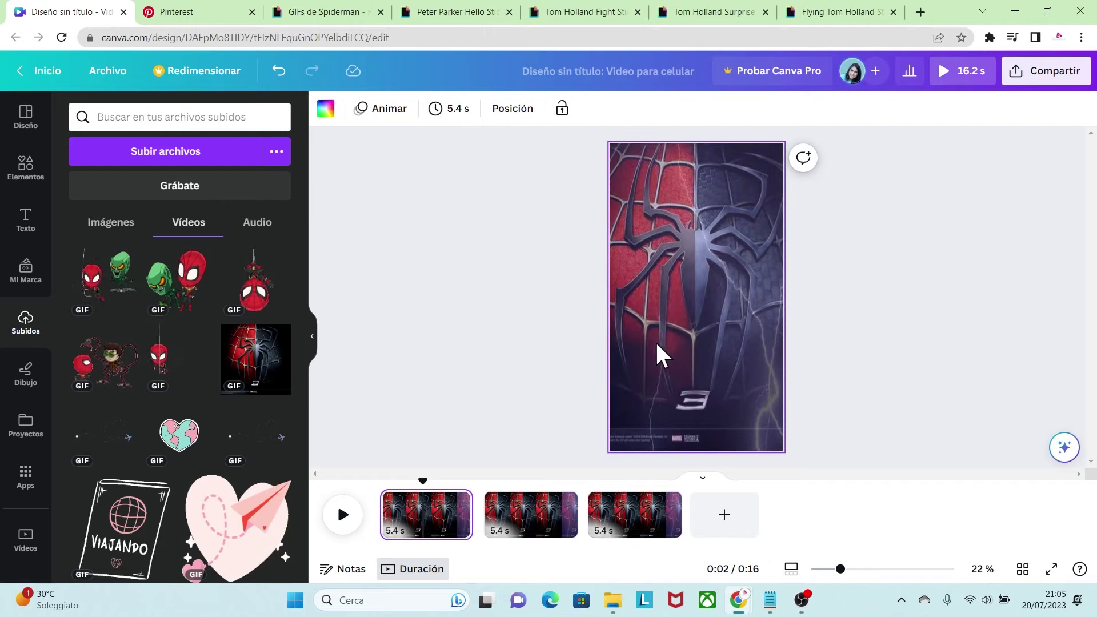
- Place the upside-down hanging Spider-Man GIF on the first page, enlarge it and center it over the upper part
click(259, 297)
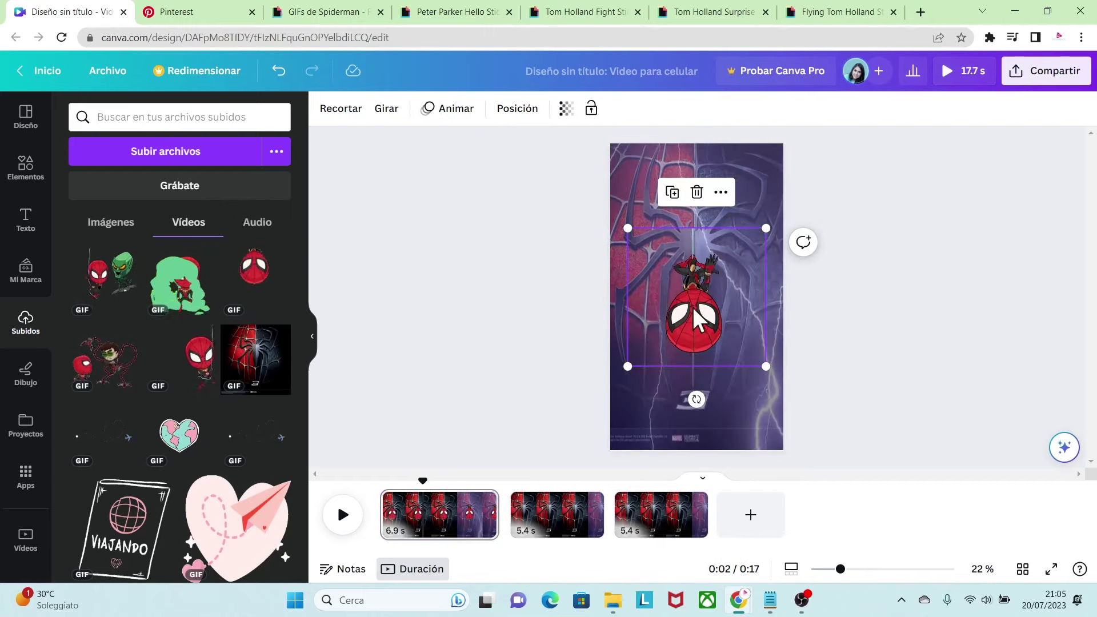
drag(694, 290, 667, 212)
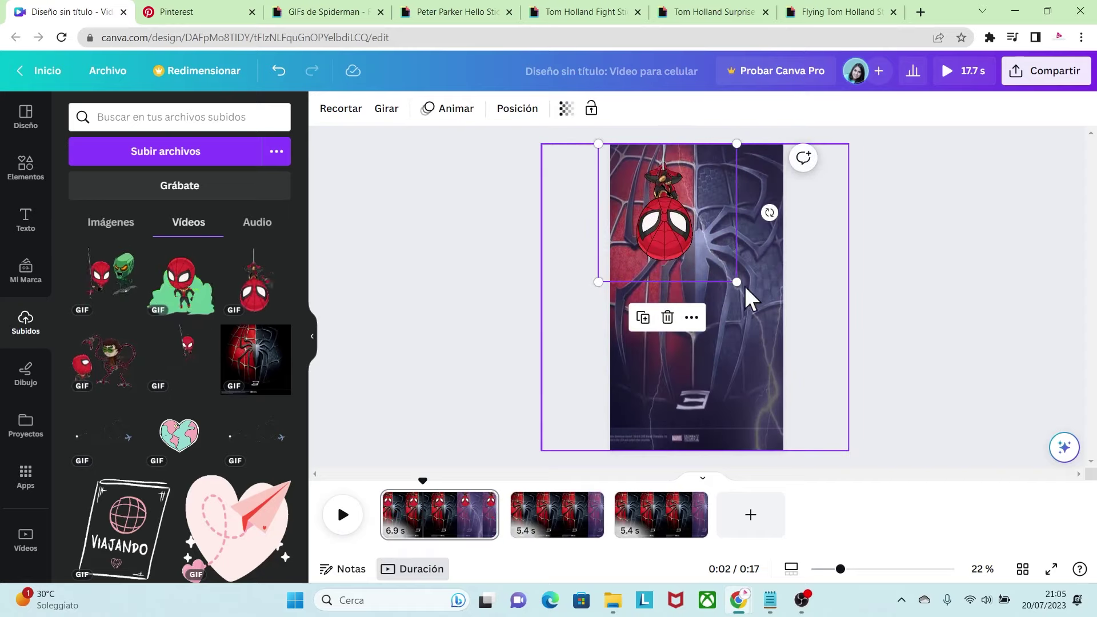
drag(741, 284, 799, 350)
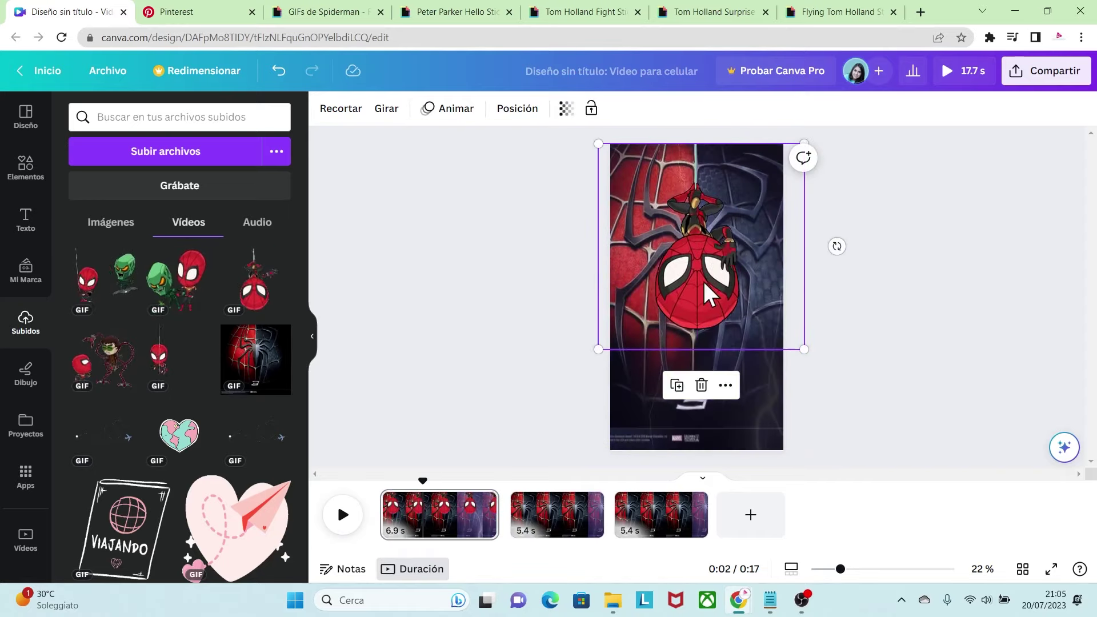
drag(708, 294, 692, 280)
click(831, 372)
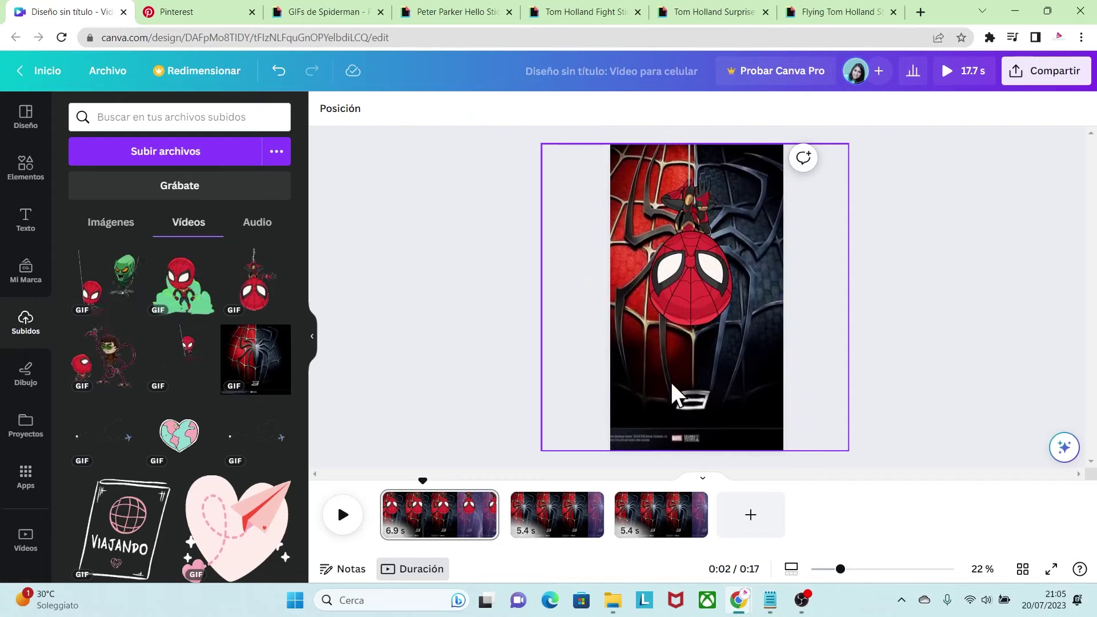
- Add the swinging Spider-Man GIF to the second page, enlarge it and align it with the page's upper right corner
click(568, 522)
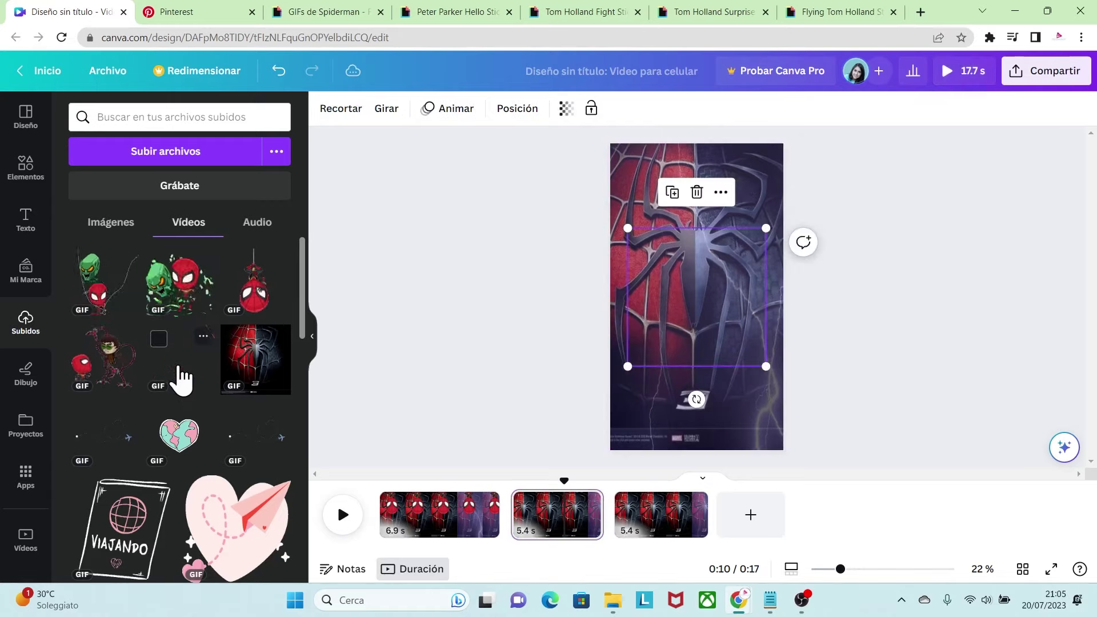
drag(180, 378, 666, 196)
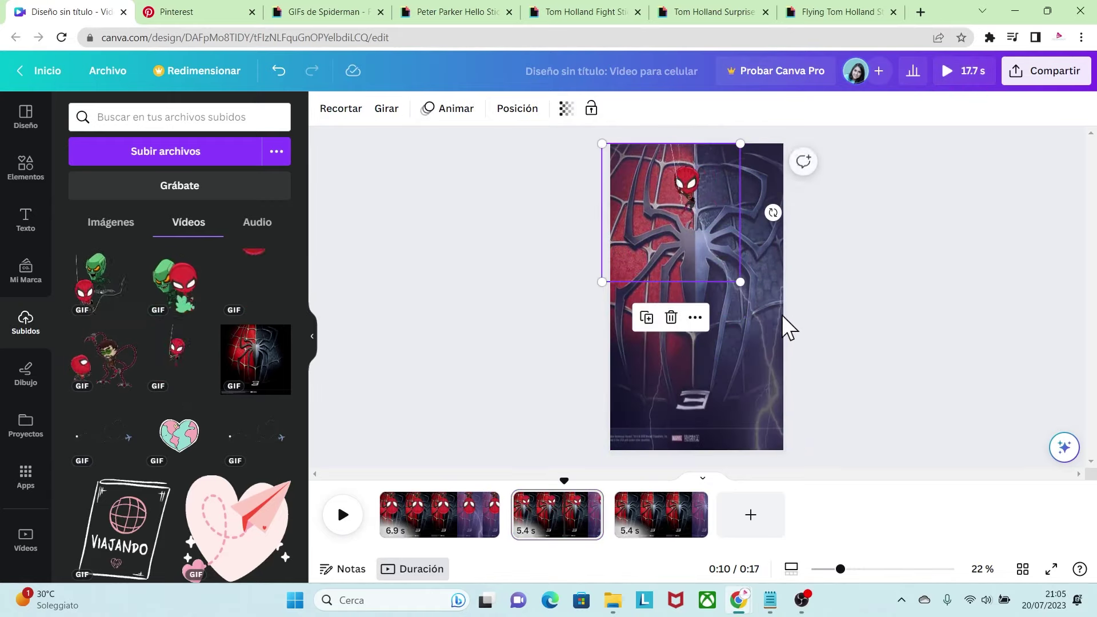
drag(740, 281, 803, 343)
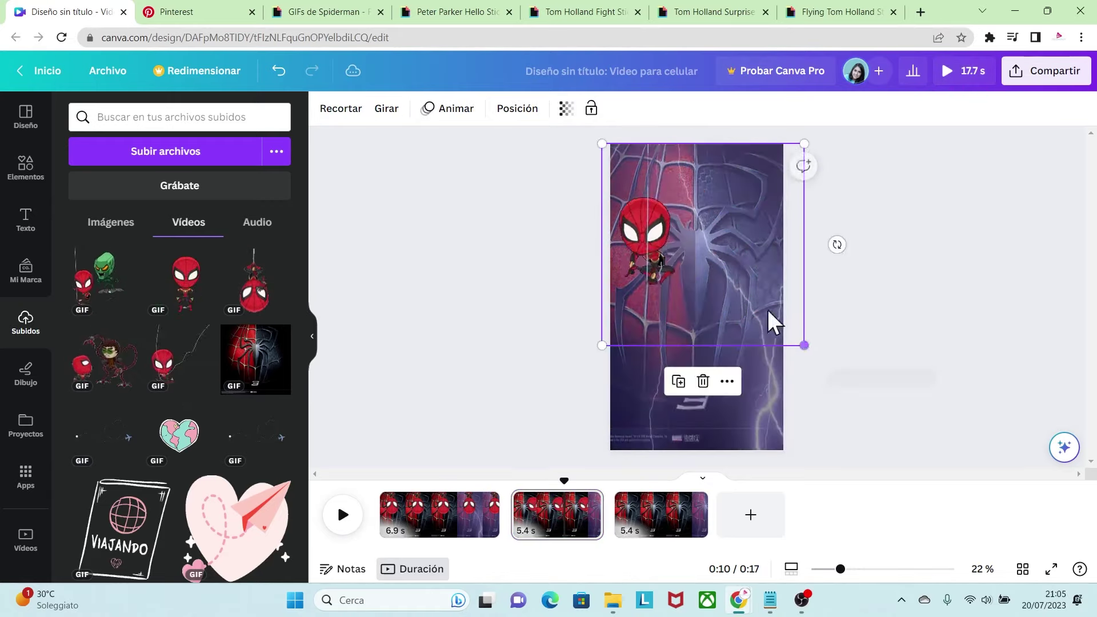
drag(711, 252, 686, 244)
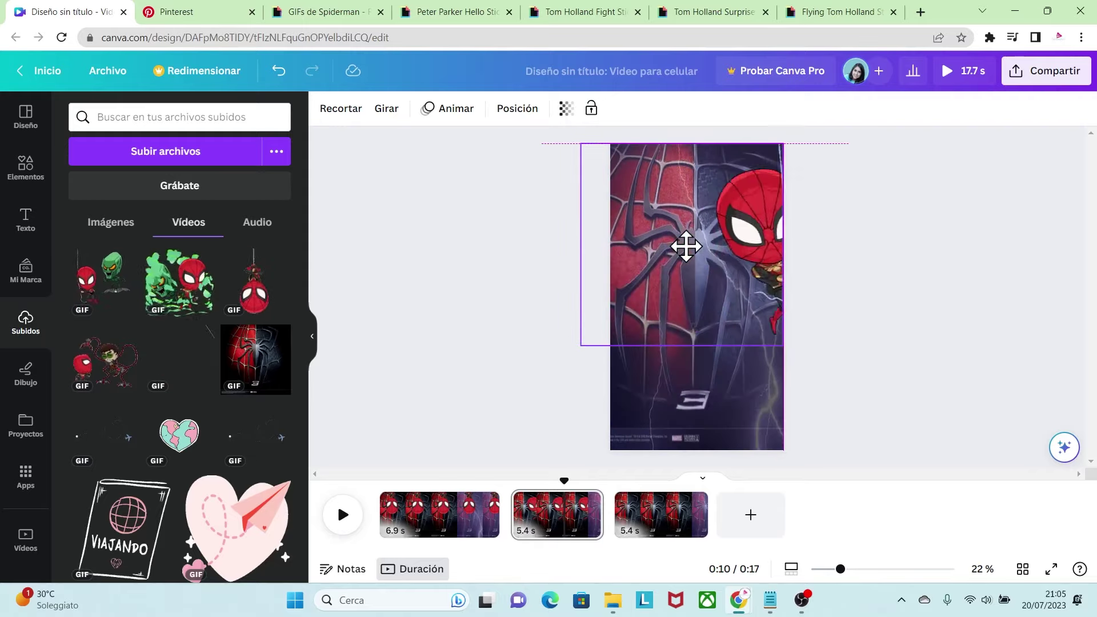
click(855, 386)
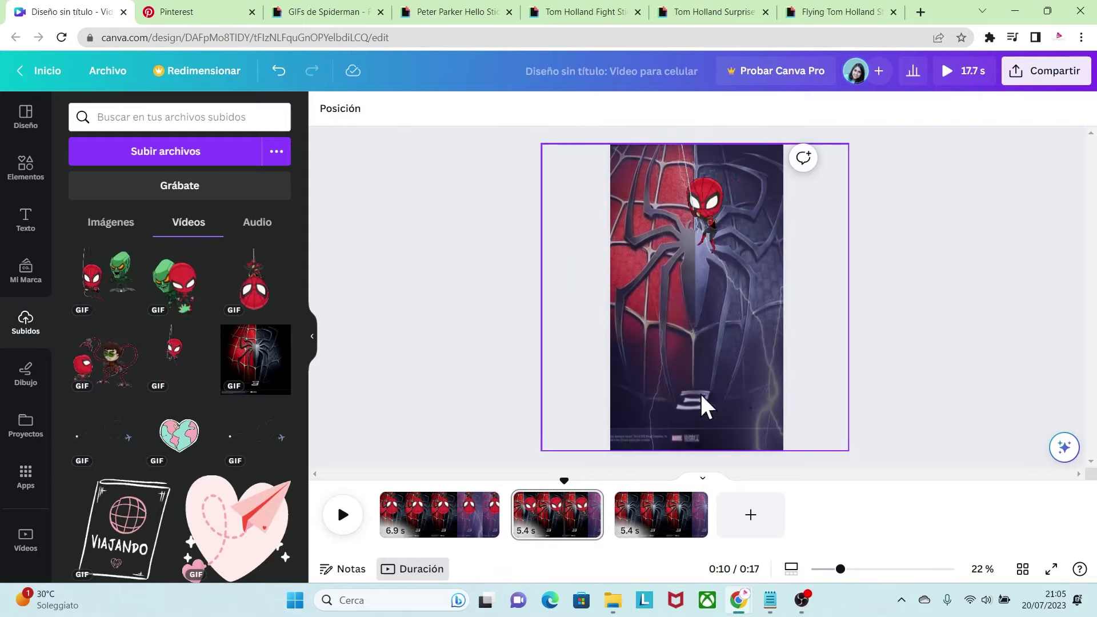
- Add the Spider-Man GIF with green smoke to the second page, shrink it and center it at the page's lower edge
click(198, 313)
drag(735, 331, 699, 397)
drag(615, 335, 644, 366)
drag(710, 407, 704, 405)
click(821, 406)
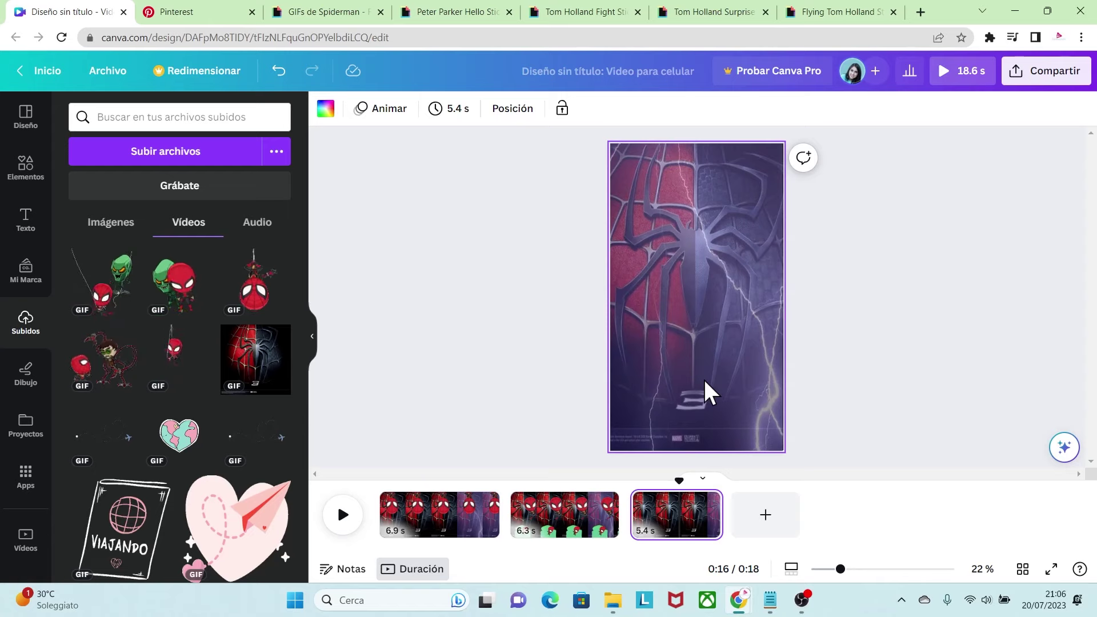
- Add the Doctor Octopus fight GIF to the third page, place it at the lower edge and enlarge it slightly
click(121, 373)
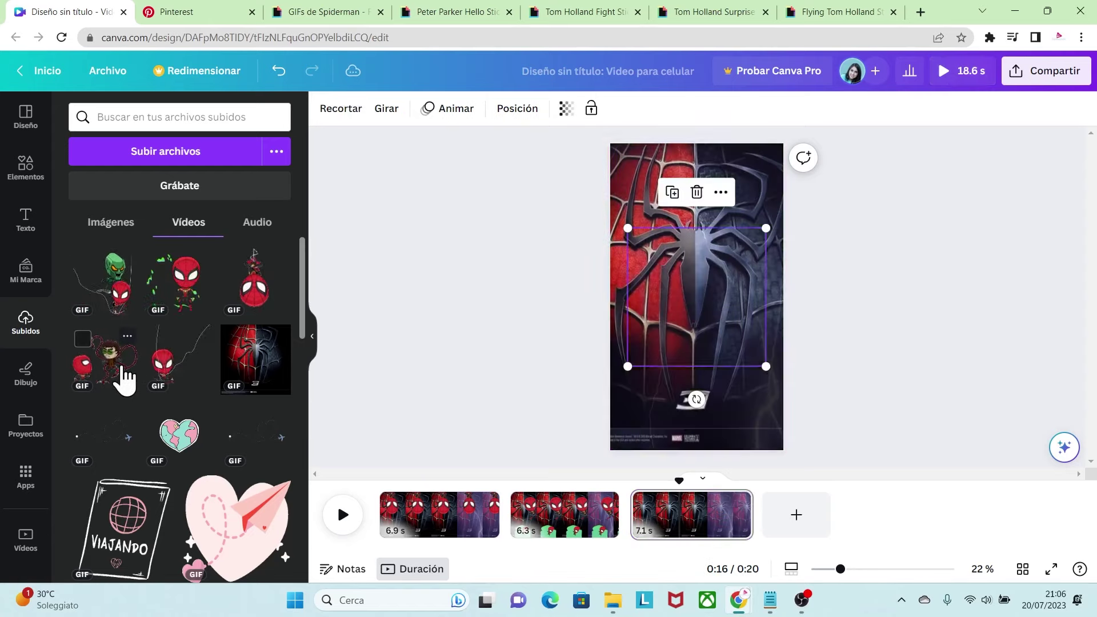
drag(698, 341, 699, 403)
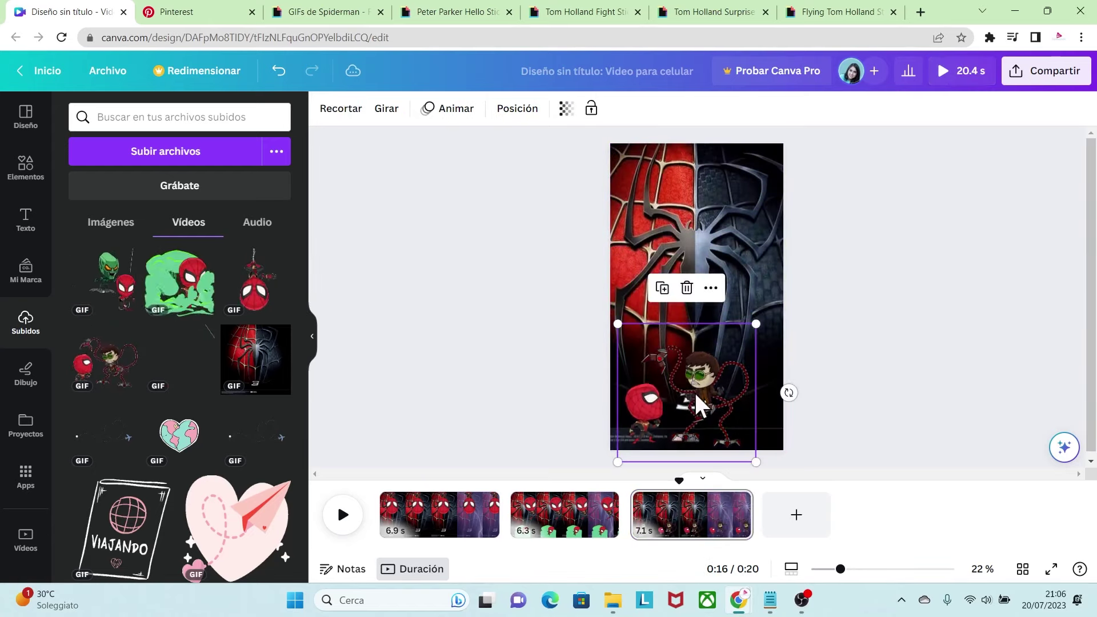
drag(760, 321, 774, 306)
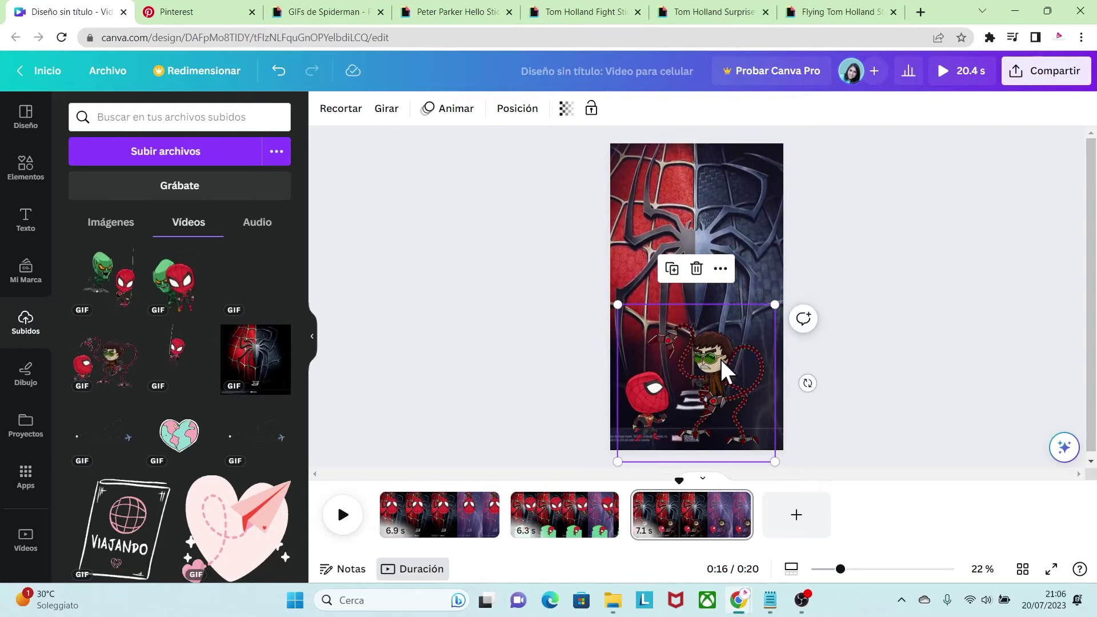
click(825, 355)
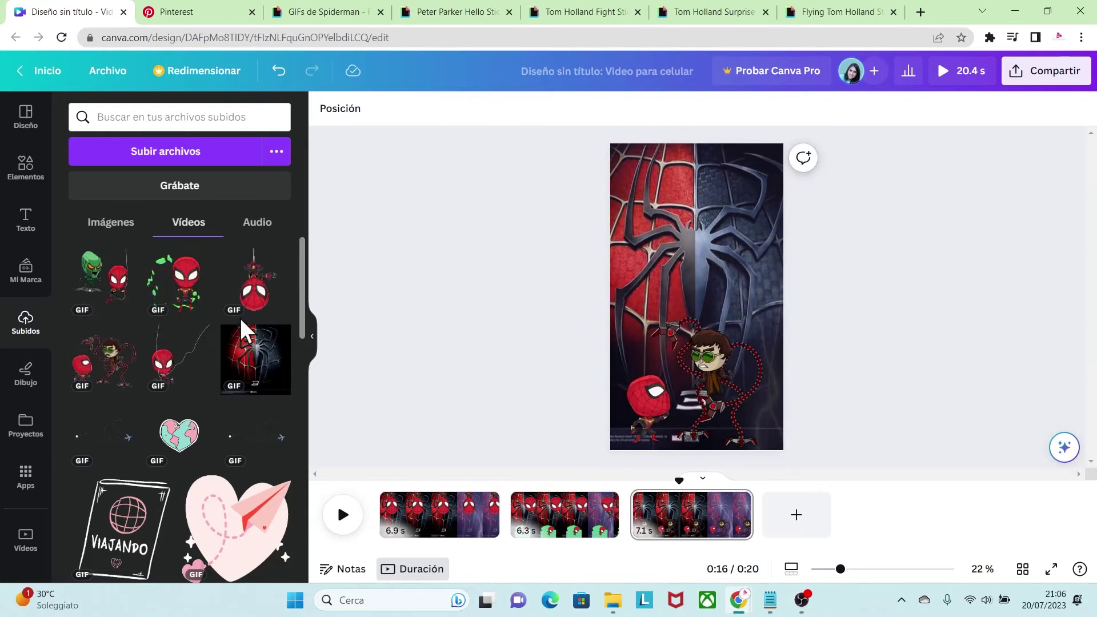
- Add the Green Goblin and Spider-Man GIF to the upper part of the third page and shrink it slightly
click(109, 283)
drag(716, 294, 713, 195)
drag(764, 267, 751, 256)
drag(713, 208, 715, 222)
- Reduce the Doctor Octopus GIF slightly at the lower edge of the third page
click(651, 343)
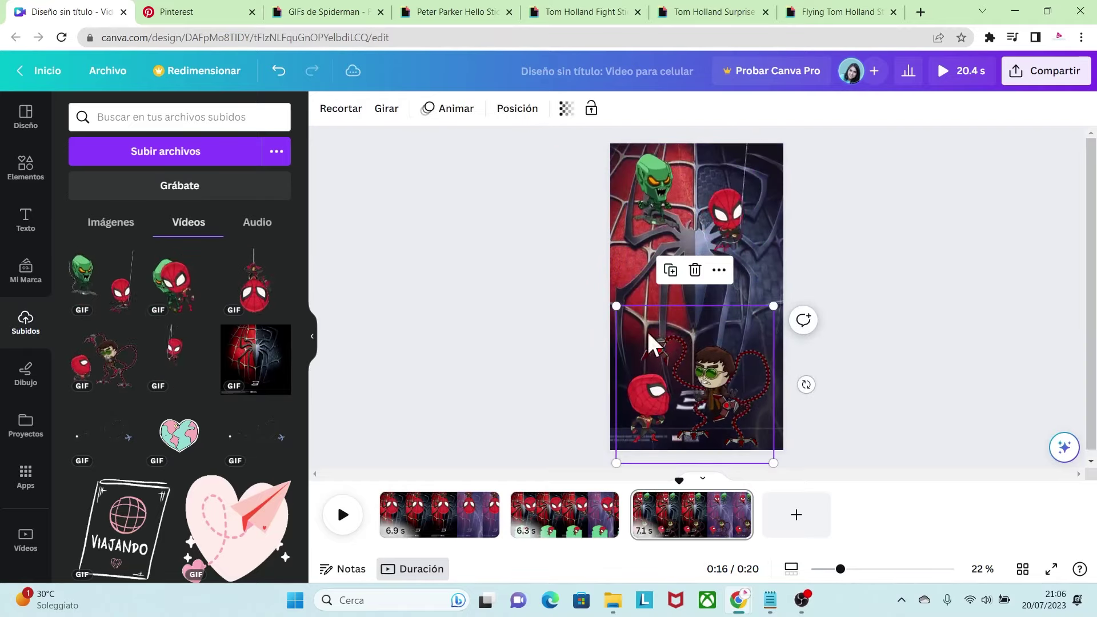
drag(618, 305, 629, 320)
click(803, 420)
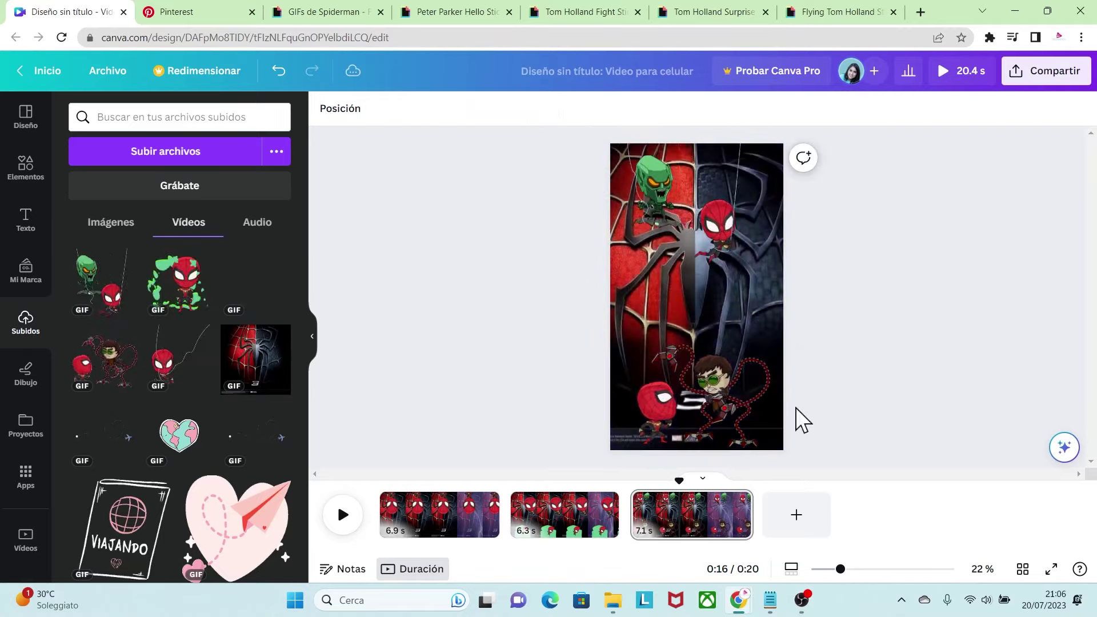
- Insert the recently used "engaged!" text combination on the first page
click(461, 513)
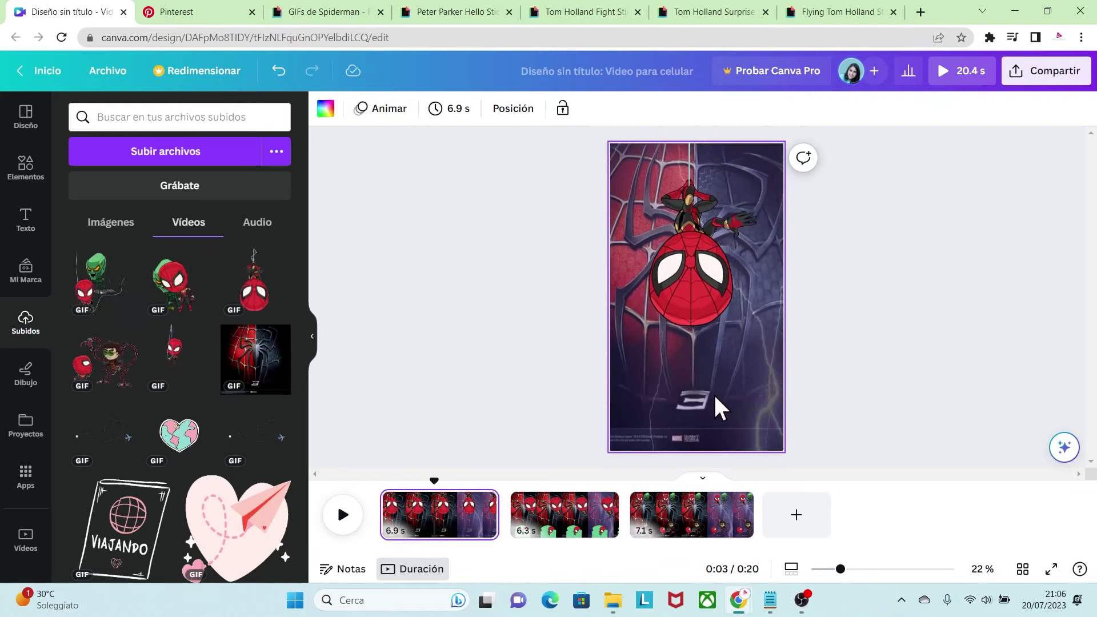
click(25, 220)
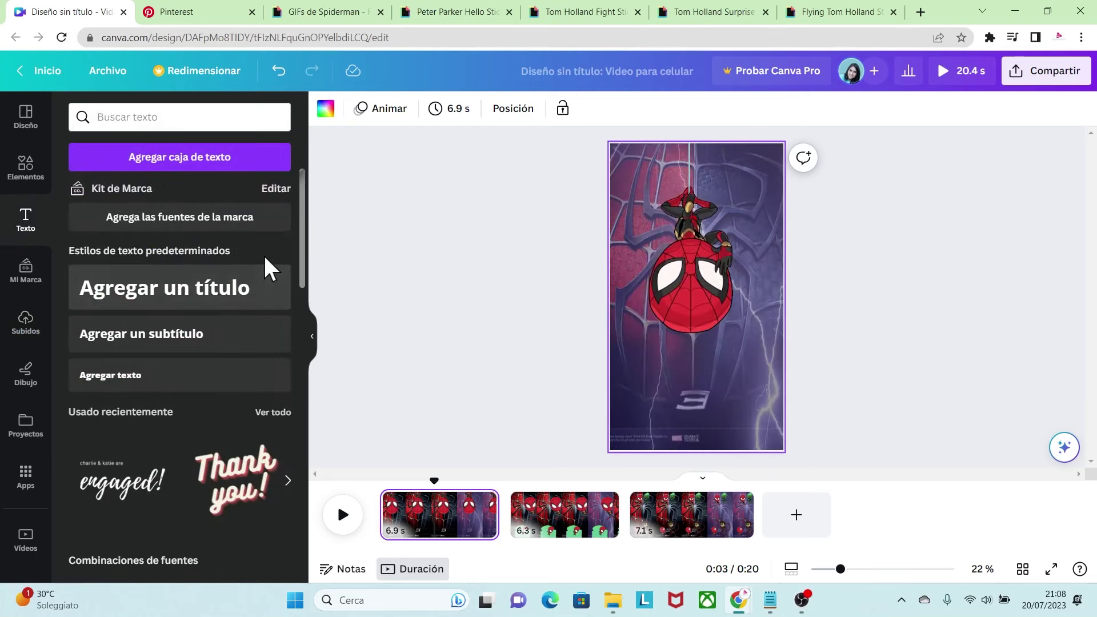
drag(308, 245, 320, 286)
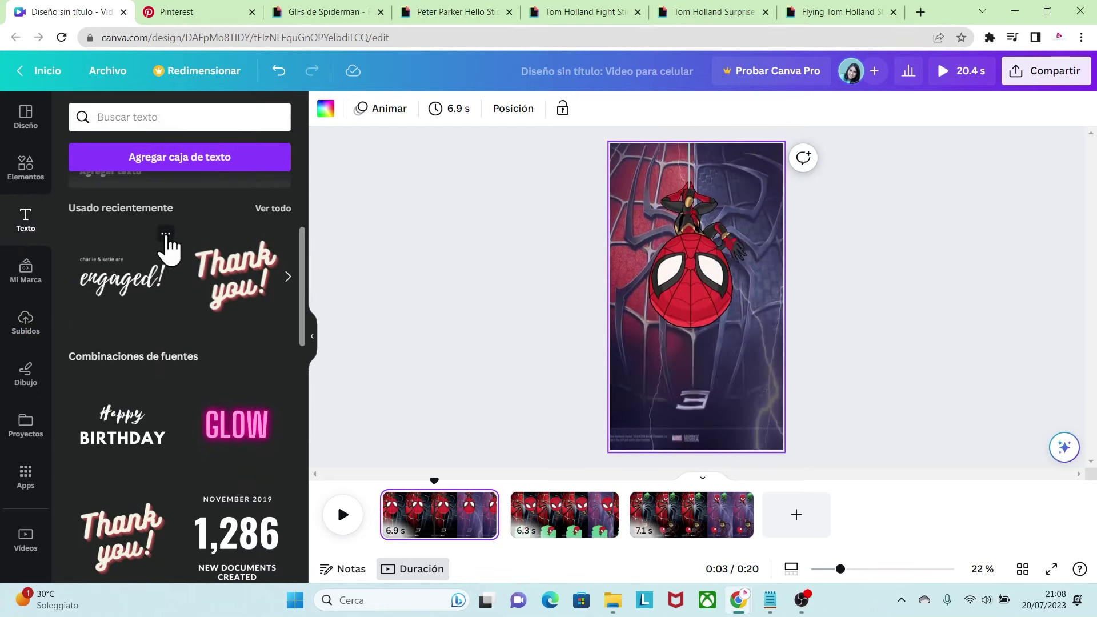
click(166, 234)
click(171, 261)
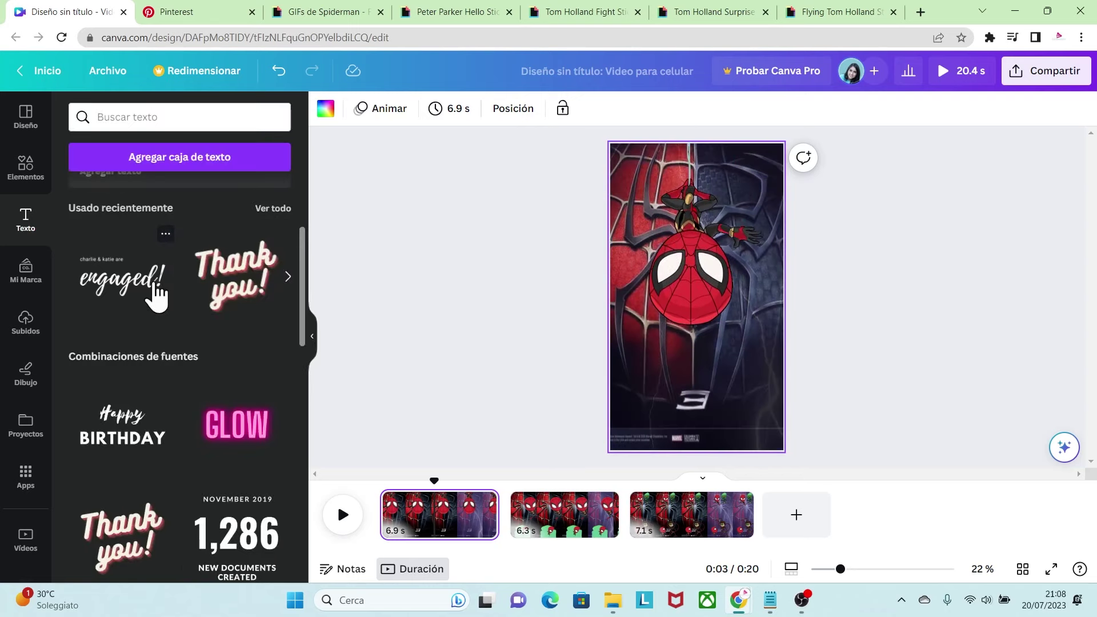
click(153, 289)
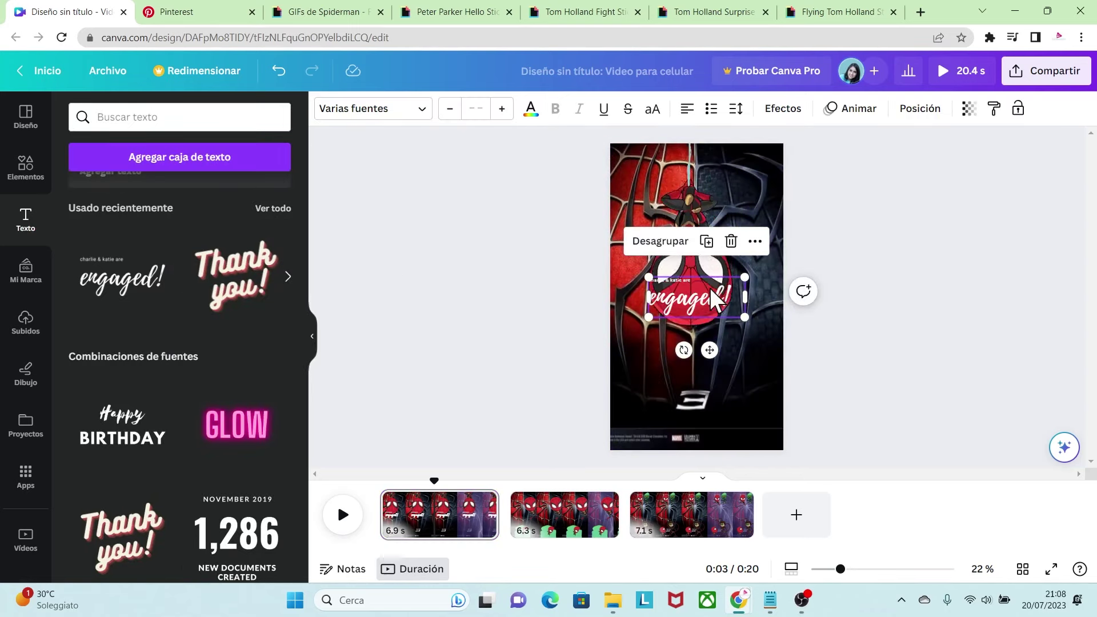
- Ungroup the text, delete its small upper line, and change "engaged!" to "Invitacion" at size 173 below Spider-Man
click(661, 240)
click(705, 271)
click(680, 279)
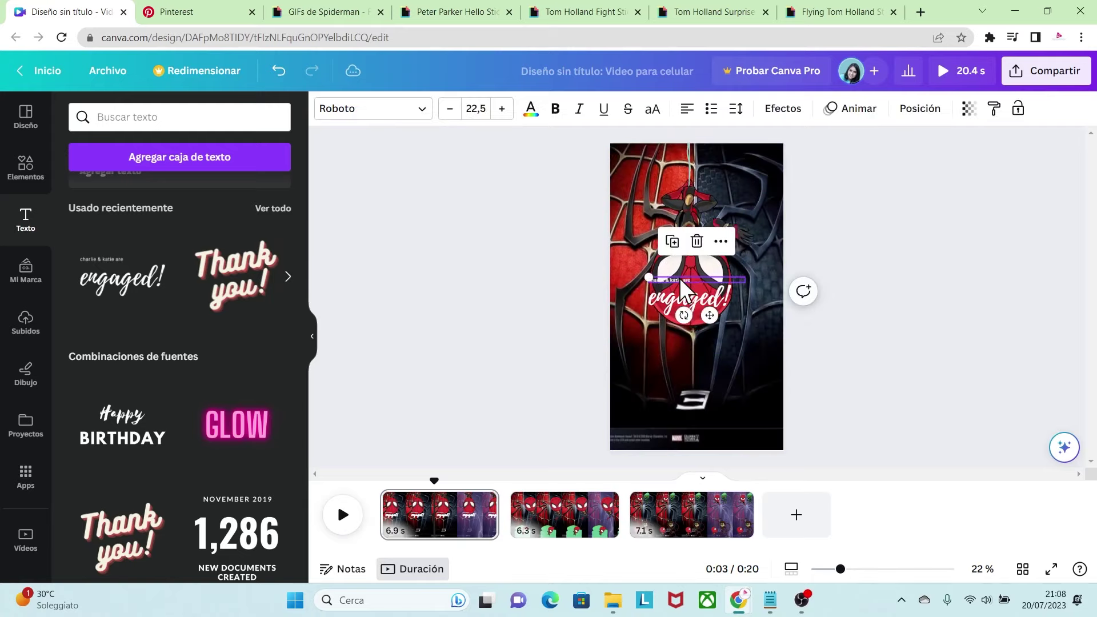
click(696, 242)
click(703, 292)
drag(741, 313, 773, 321)
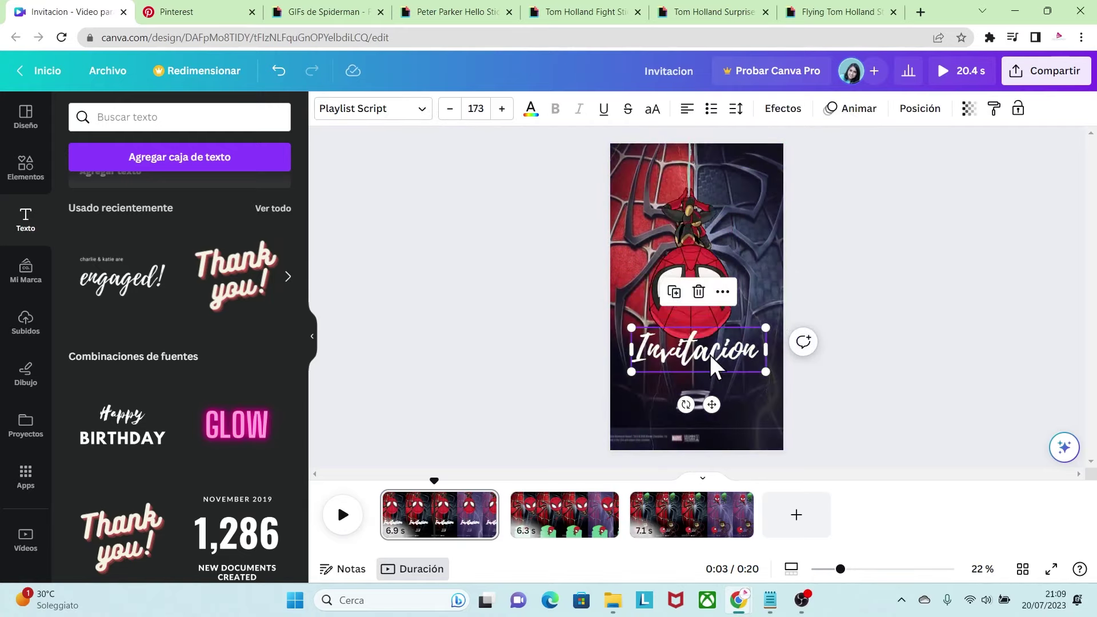
- Apply the Contorno effect to the "Invitacion" text with a dark blue outline color
click(784, 110)
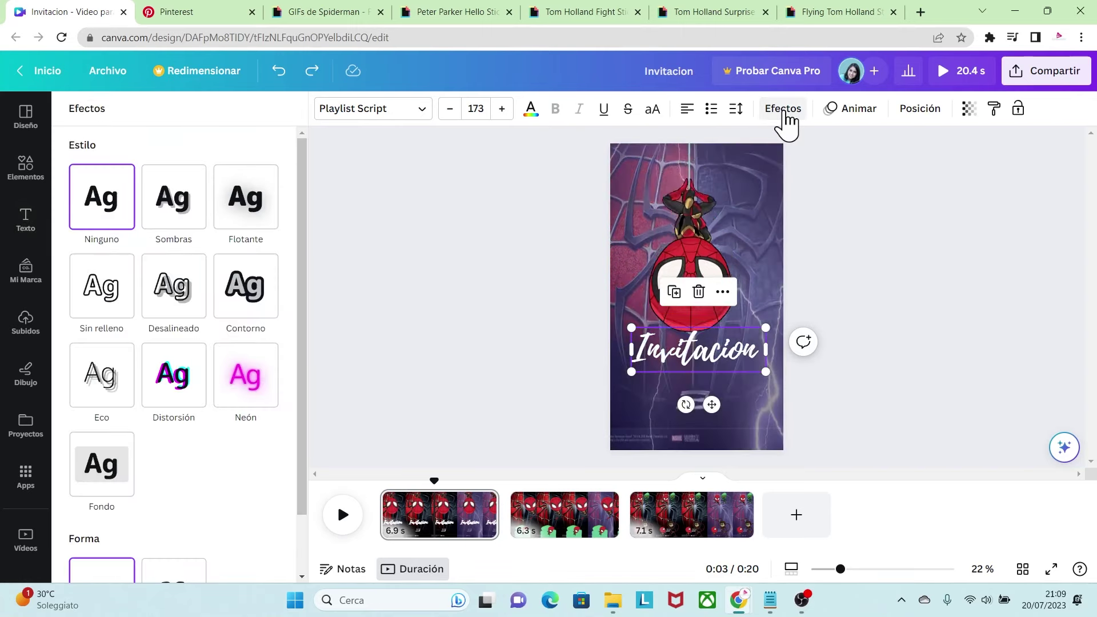
click(257, 296)
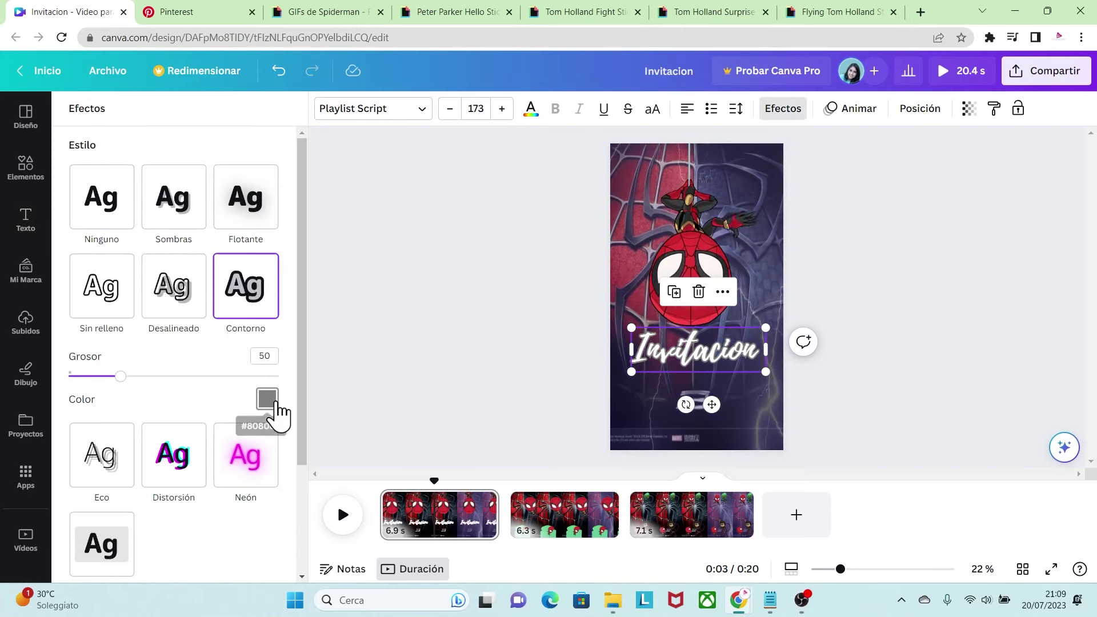
click(275, 402)
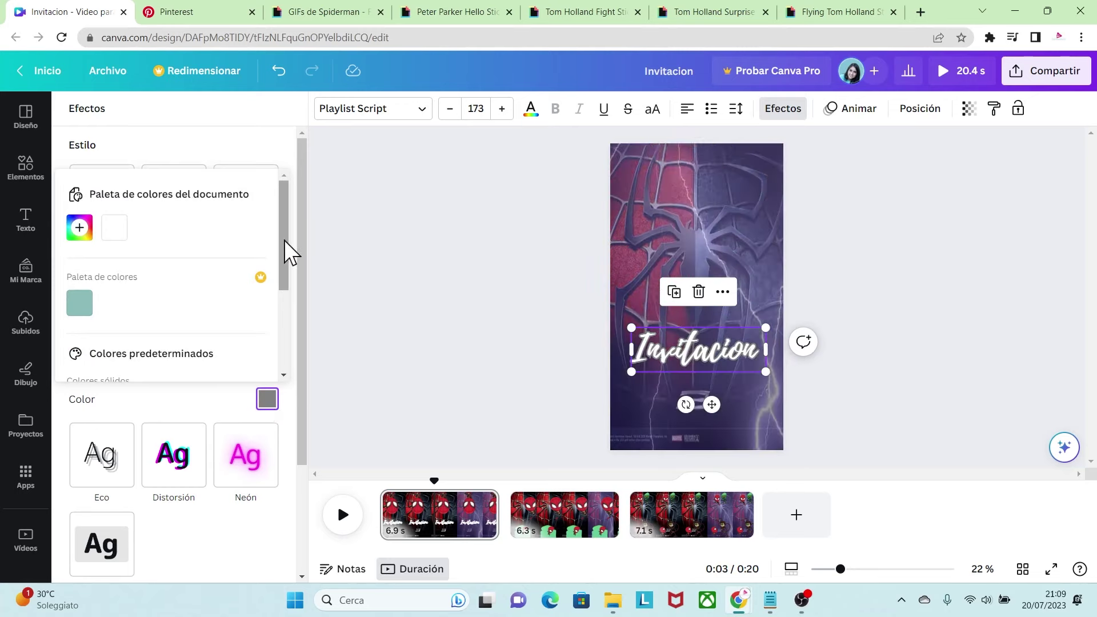
drag(285, 240, 297, 329)
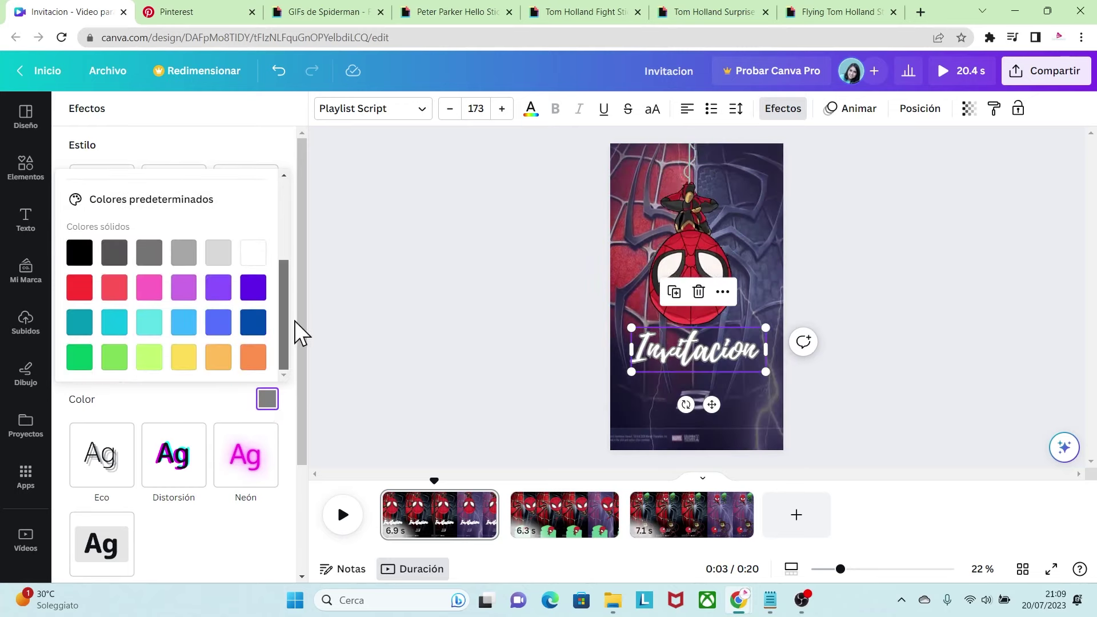
click(253, 324)
click(228, 404)
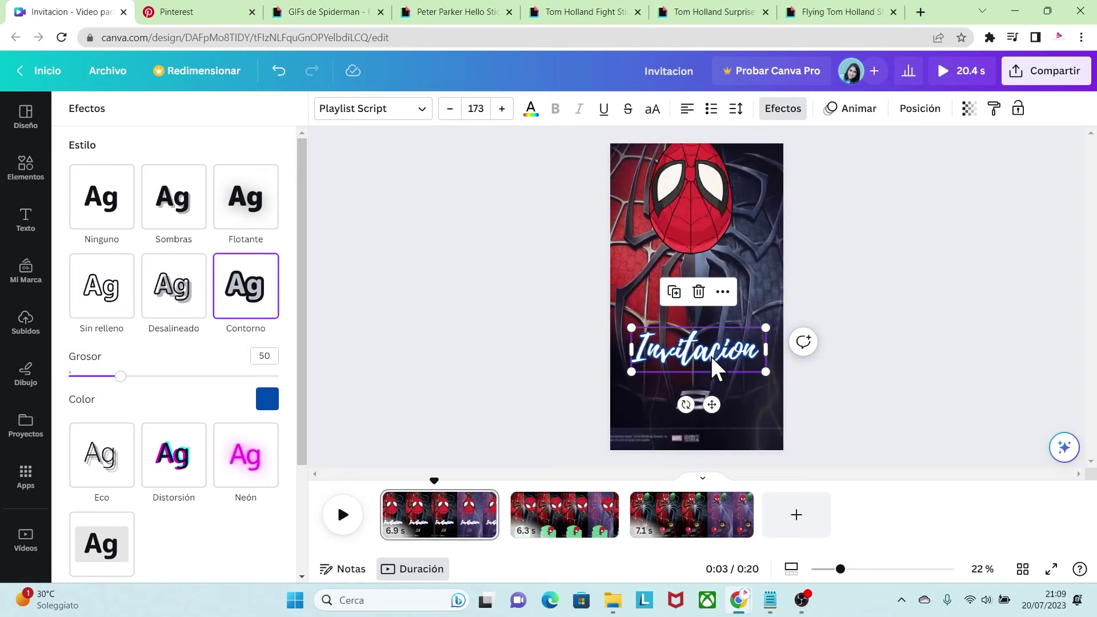
- Duplicate the "Invitacion" text, change the copy to "especial", and place it smaller just beneath the original
key(ctrl+d)
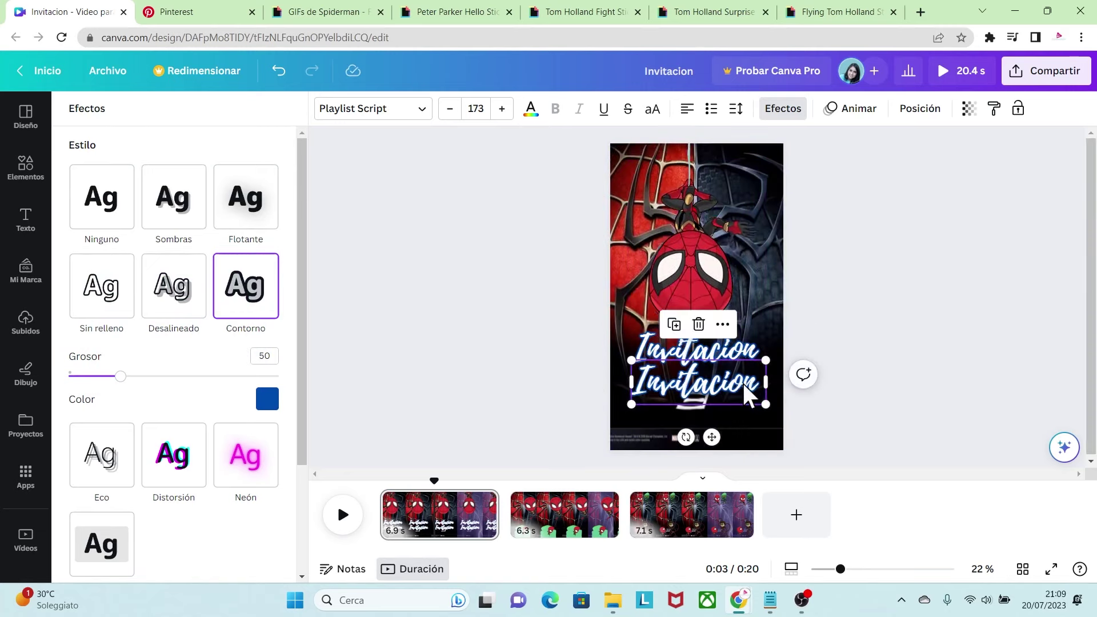
double_click(751, 382)
key(BackSpace)
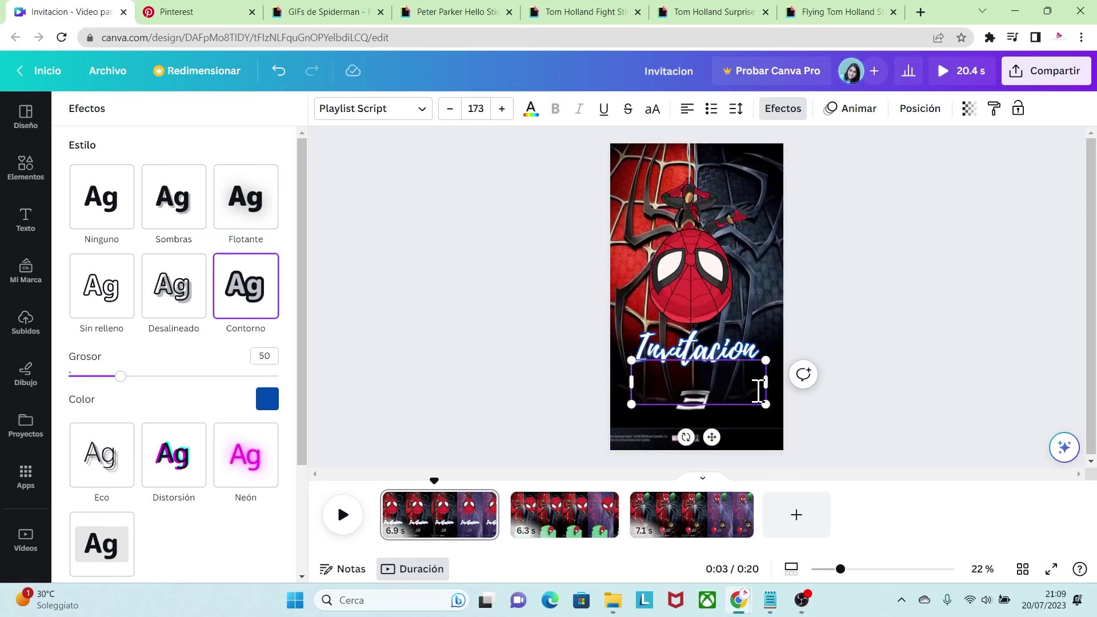
text(especial)
drag(766, 404, 771, 384)
- Move the "Invitacion" text one layer forward so it overlaps "especial"
click(717, 344)
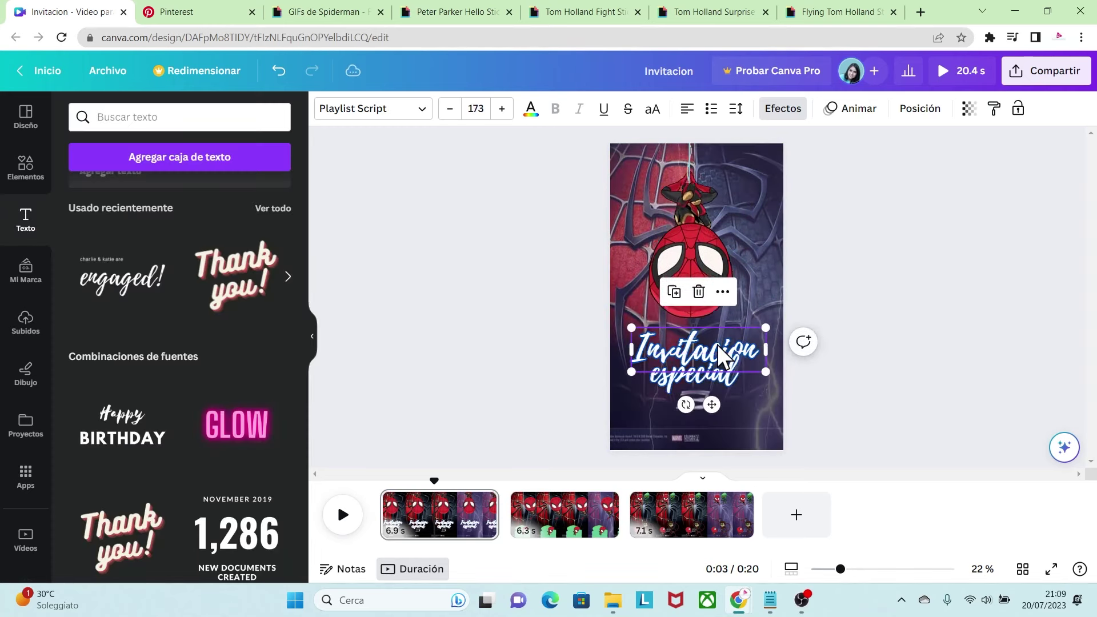
right_click(711, 345)
mouse_move(758, 383)
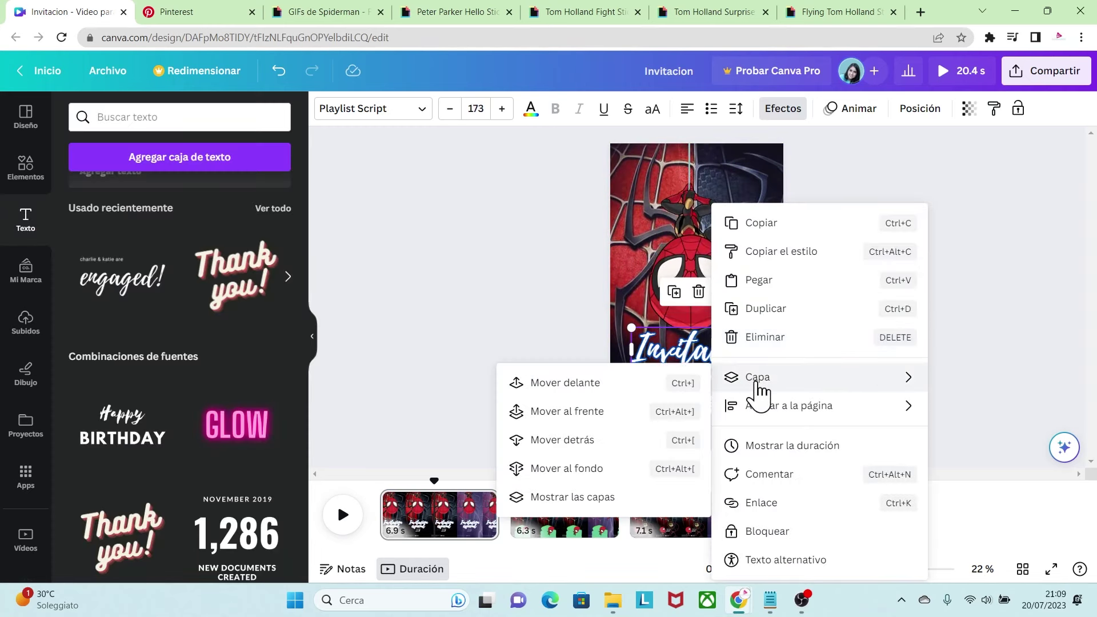
click(667, 384)
click(897, 383)
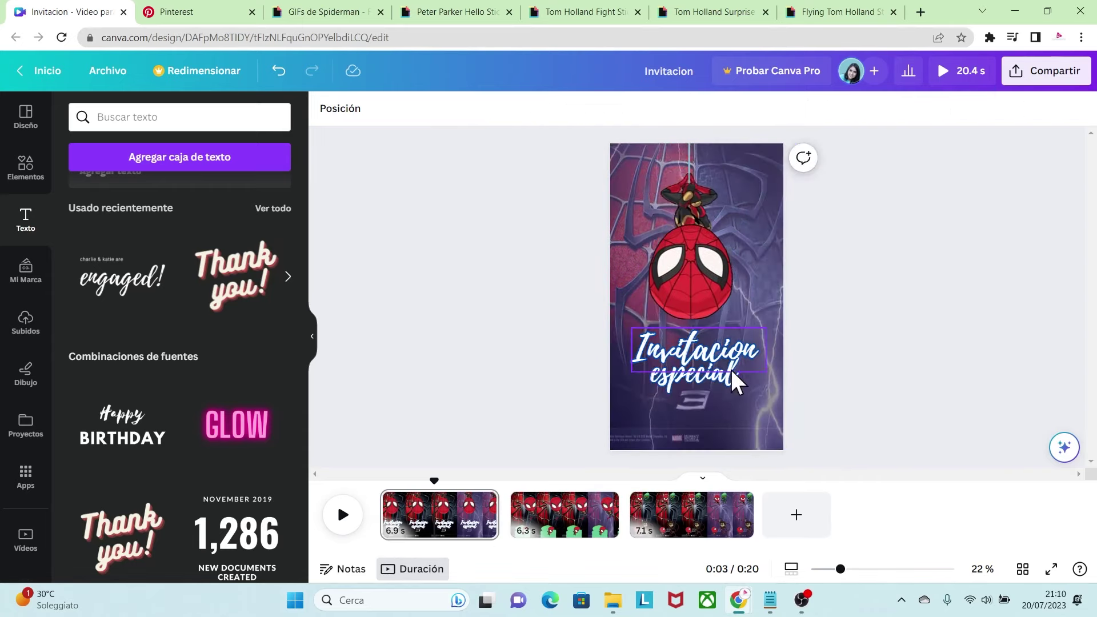
- Copy the "Invitacion" text from the first page onto the second page
click(732, 347)
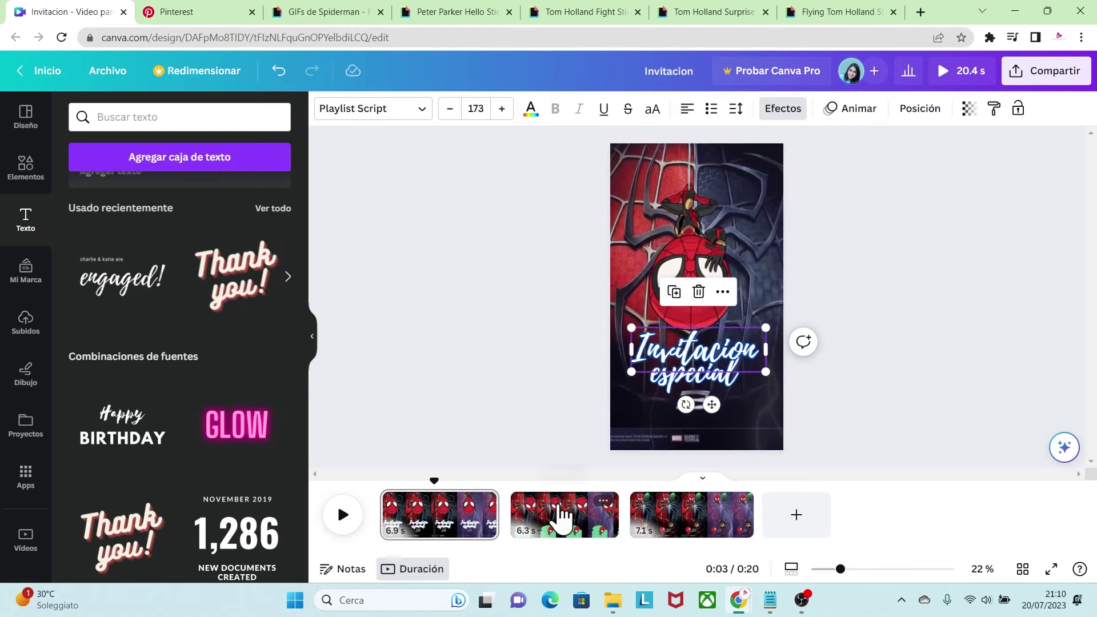
click(563, 519)
click(697, 303)
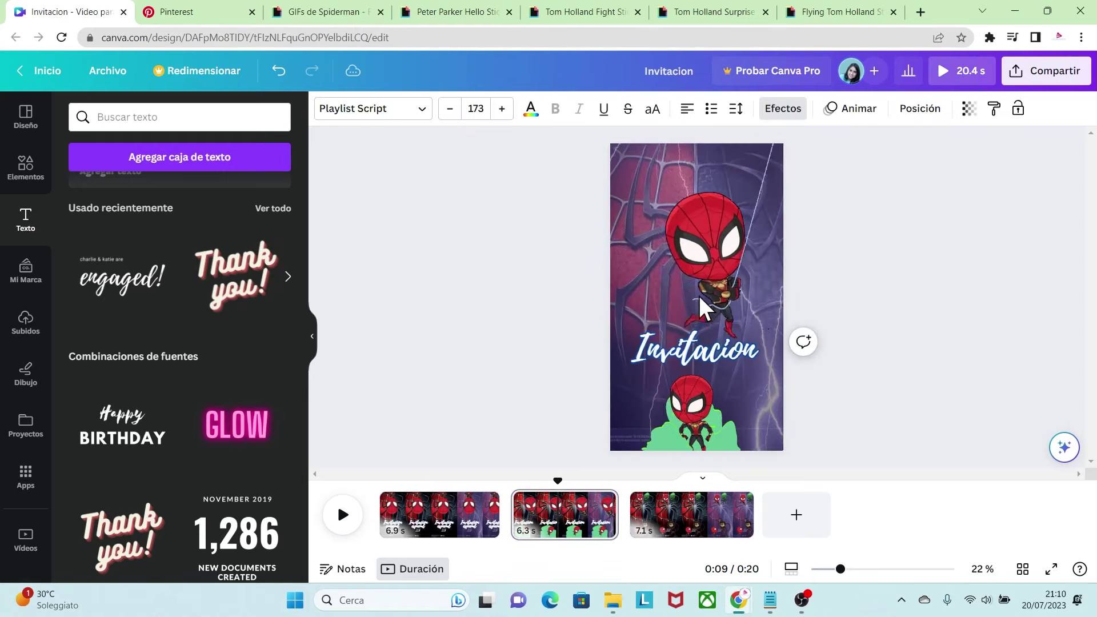
- Replace the copied text on the second page with the child's first name, fit its text box and center it horizontally near the page's middle
drag(706, 347, 731, 277)
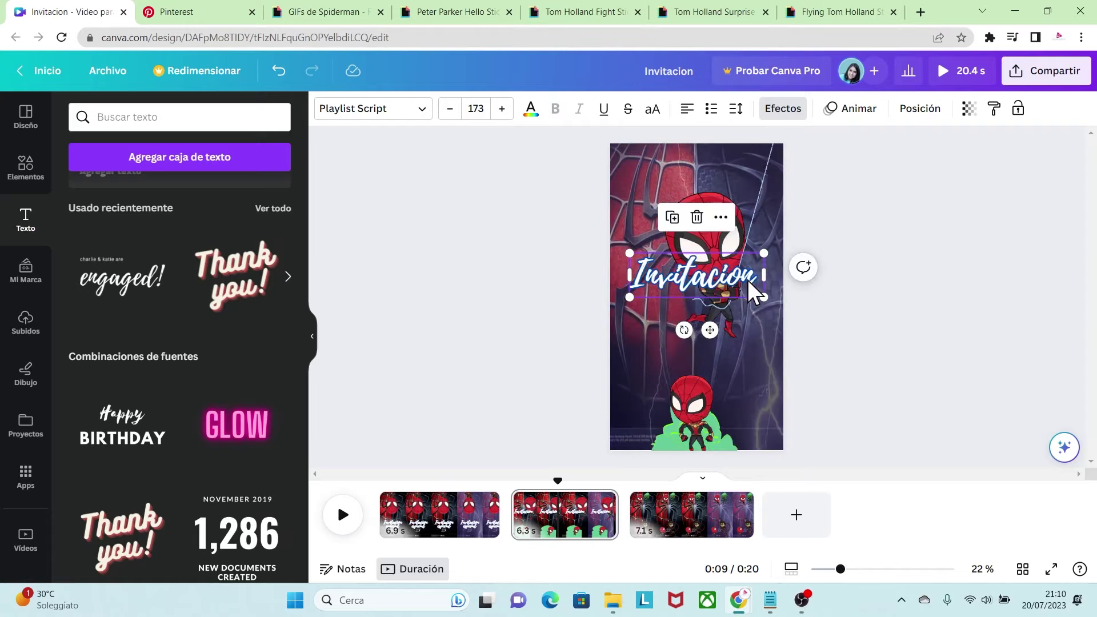
double_click(747, 280)
key(BackSpace)
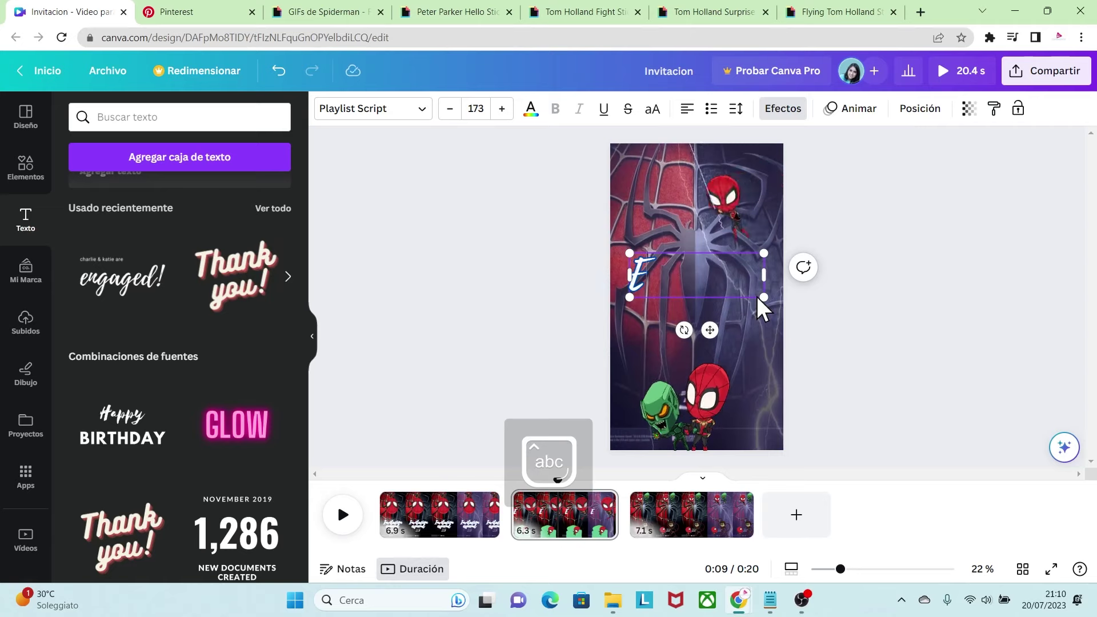
text(Emanuel)
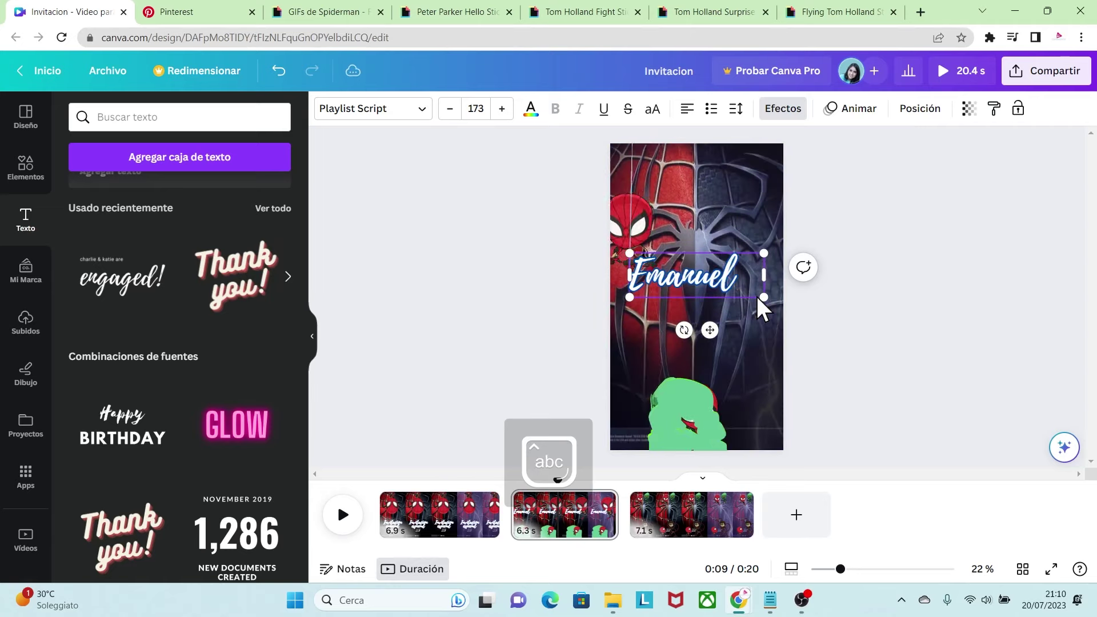
drag(768, 283, 745, 283)
drag(688, 260, 703, 242)
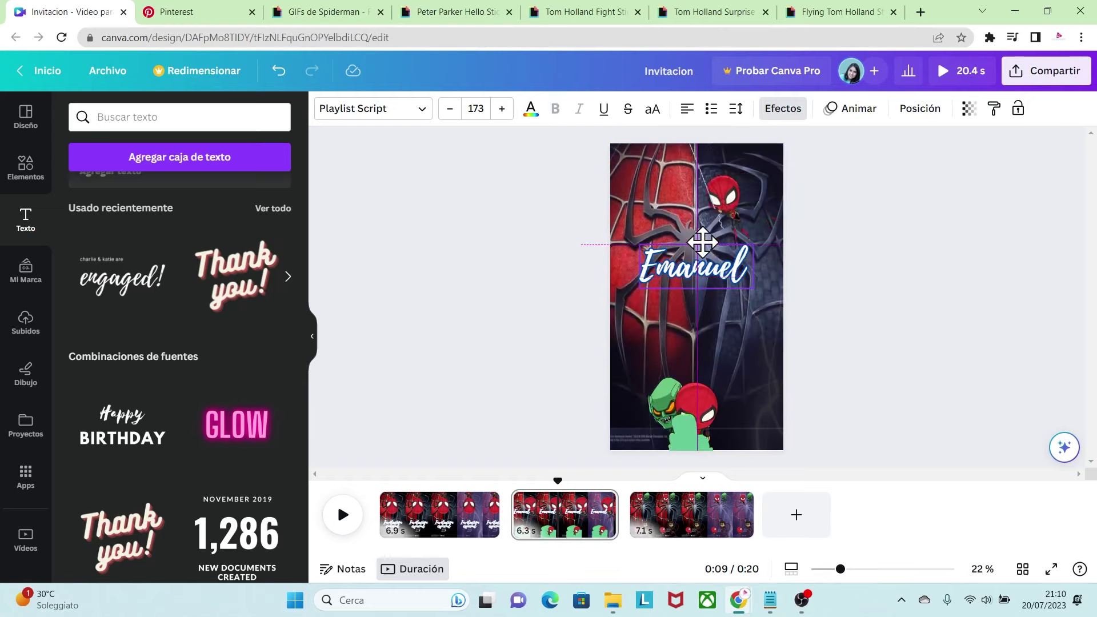
click(864, 305)
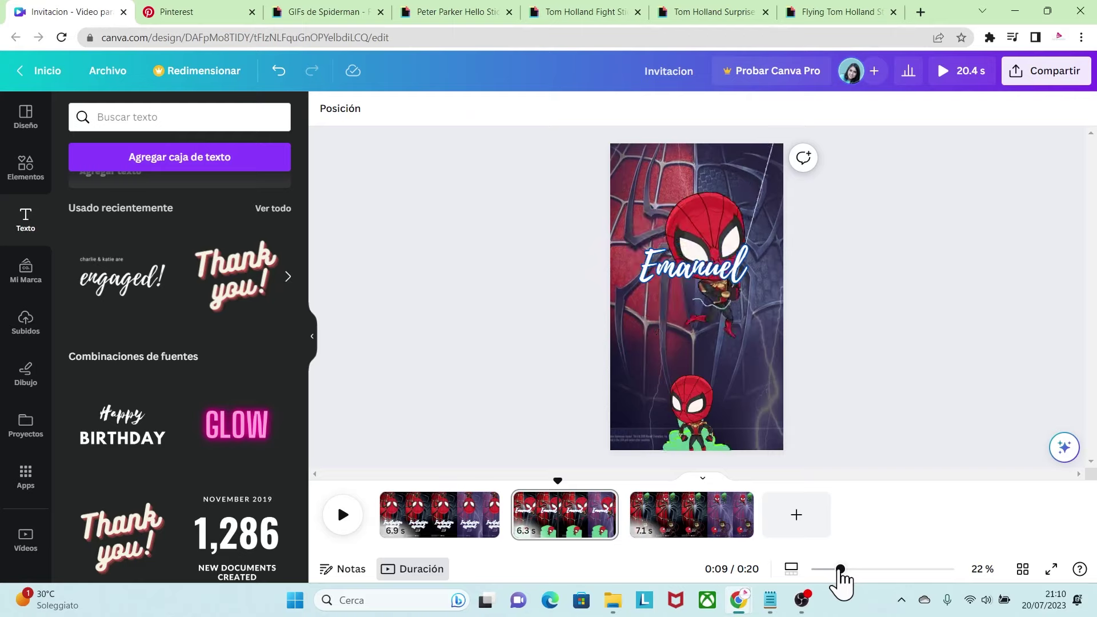
- Color the child's name text on the second page dark blue
drag(840, 569, 851, 569)
click(888, 351)
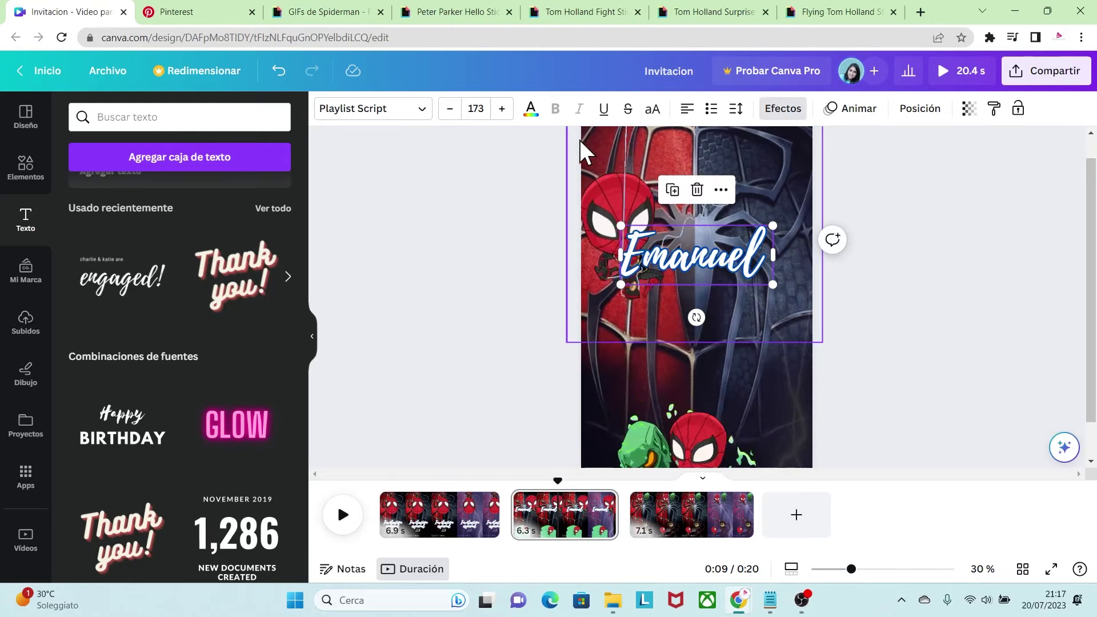
click(531, 109)
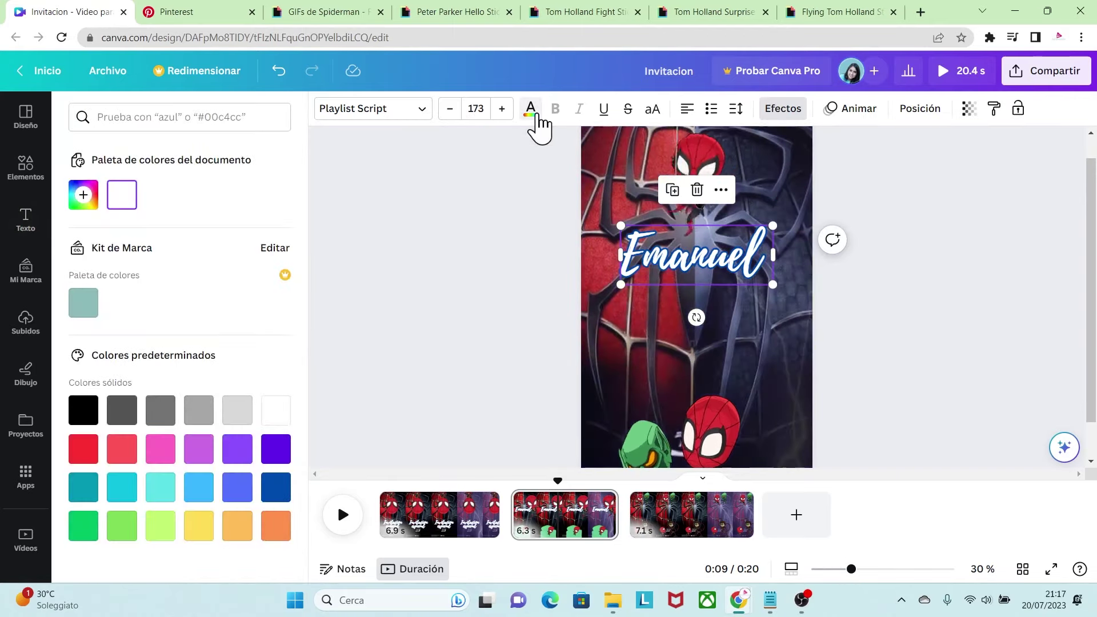
click(276, 487)
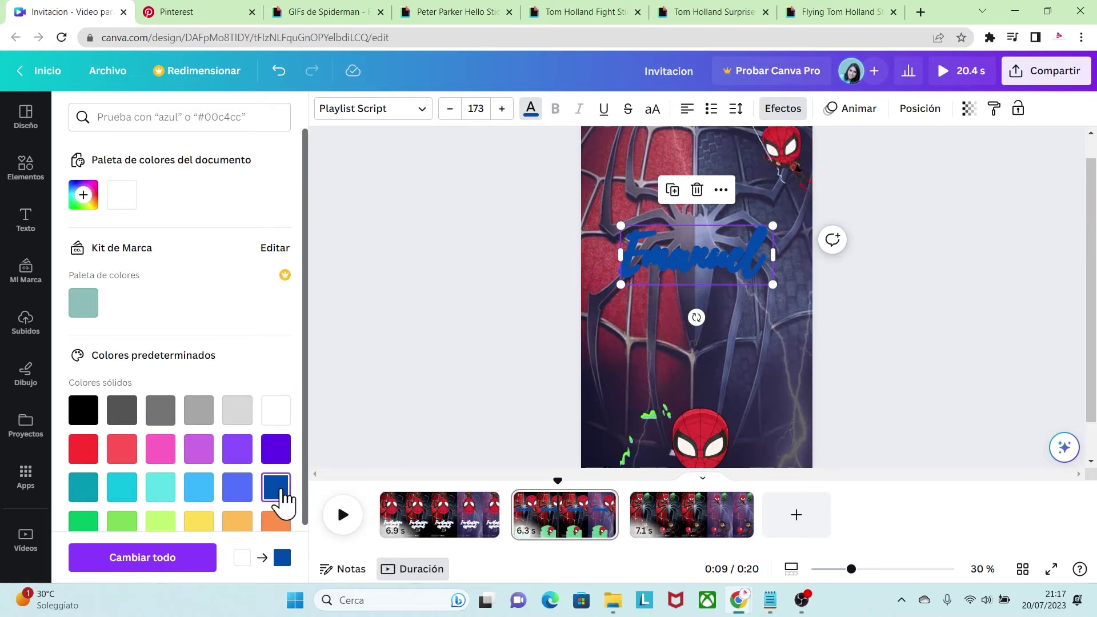
- Set the name's Contorno effect to a white outline with a thickness of 23
click(783, 111)
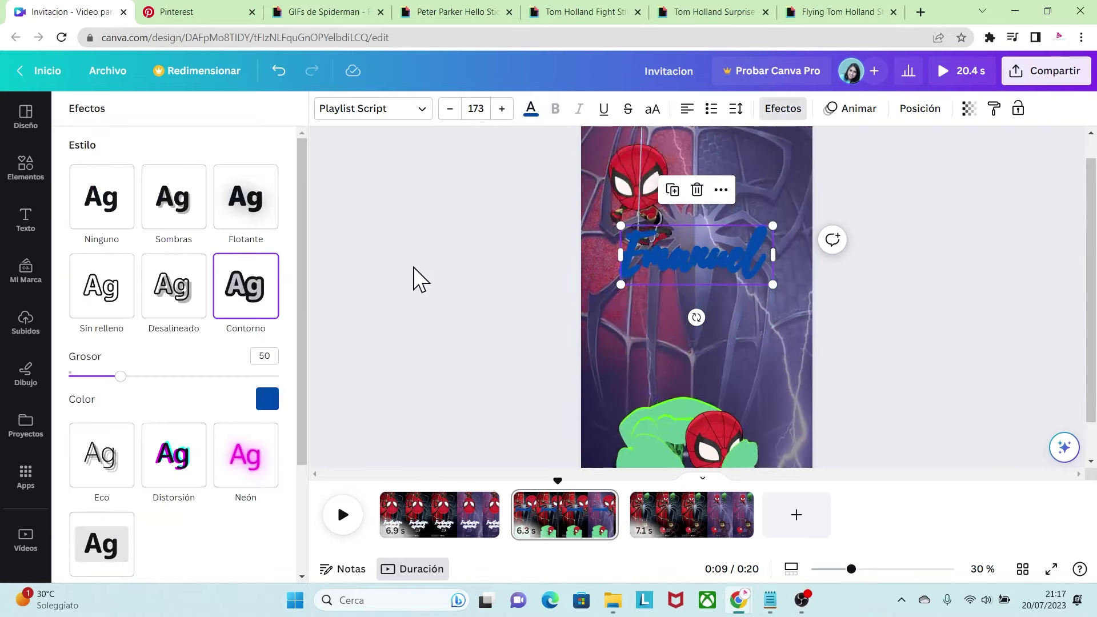
click(269, 401)
click(151, 231)
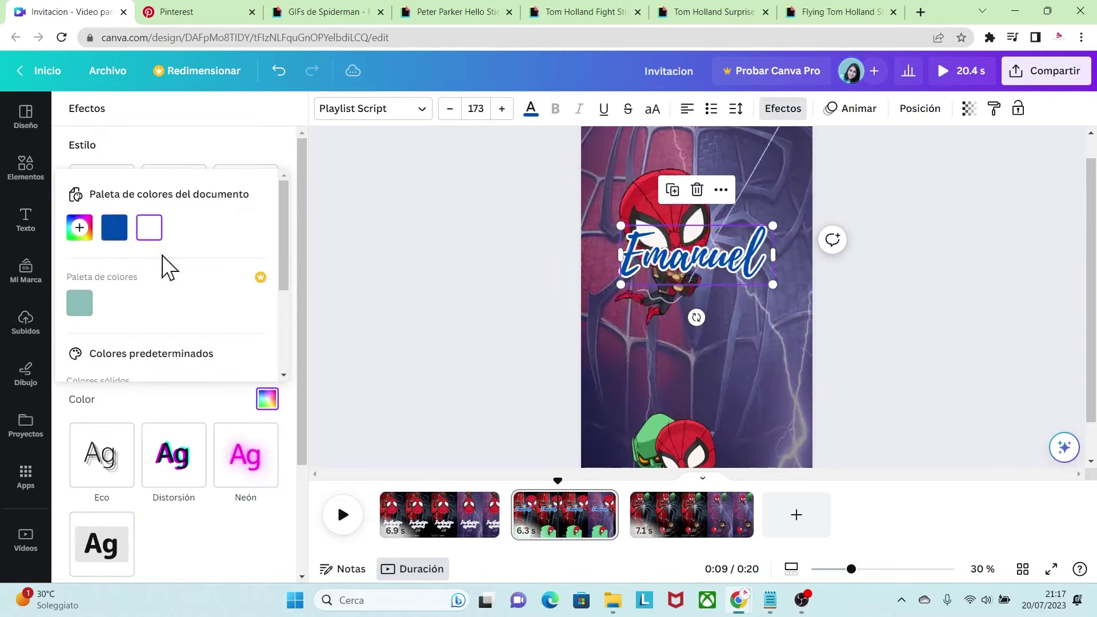
click(219, 417)
drag(116, 376, 92, 376)
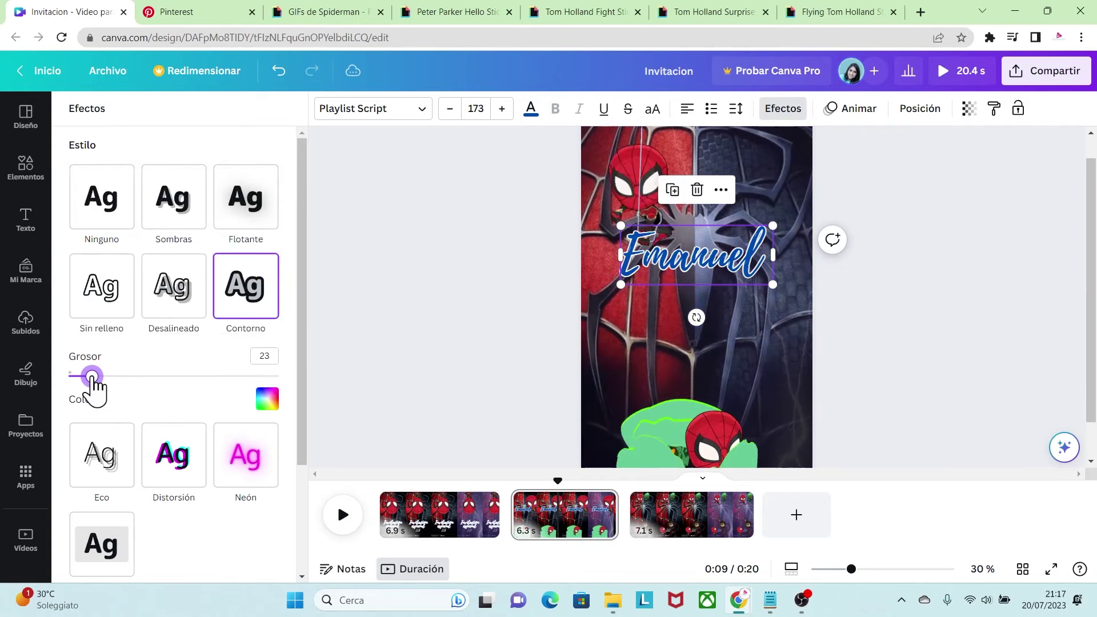
key(ctrl+z)
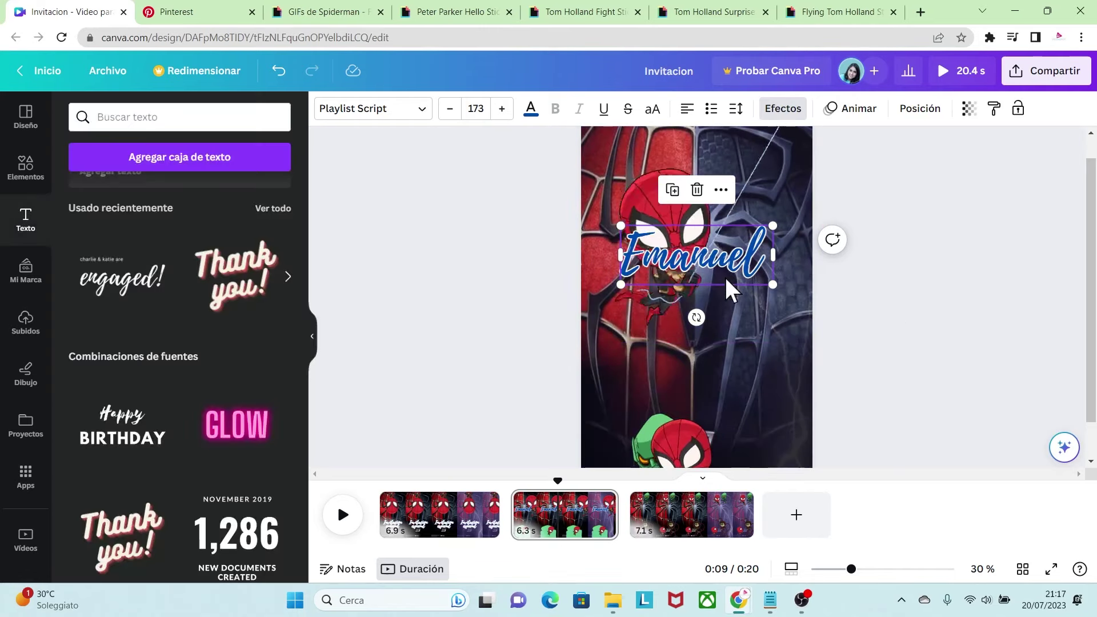
- Duplicate the name text, change the copy to "Mis 3 añitos" at size 91,2, and place it just beneath the name
key(ctrl+d)
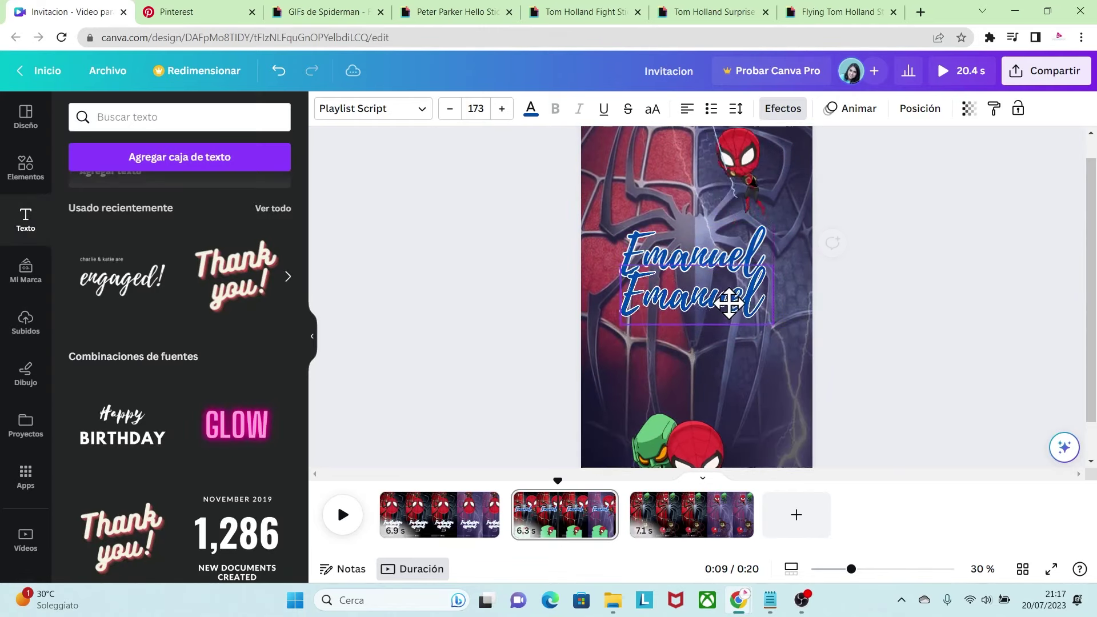
double_click(757, 301)
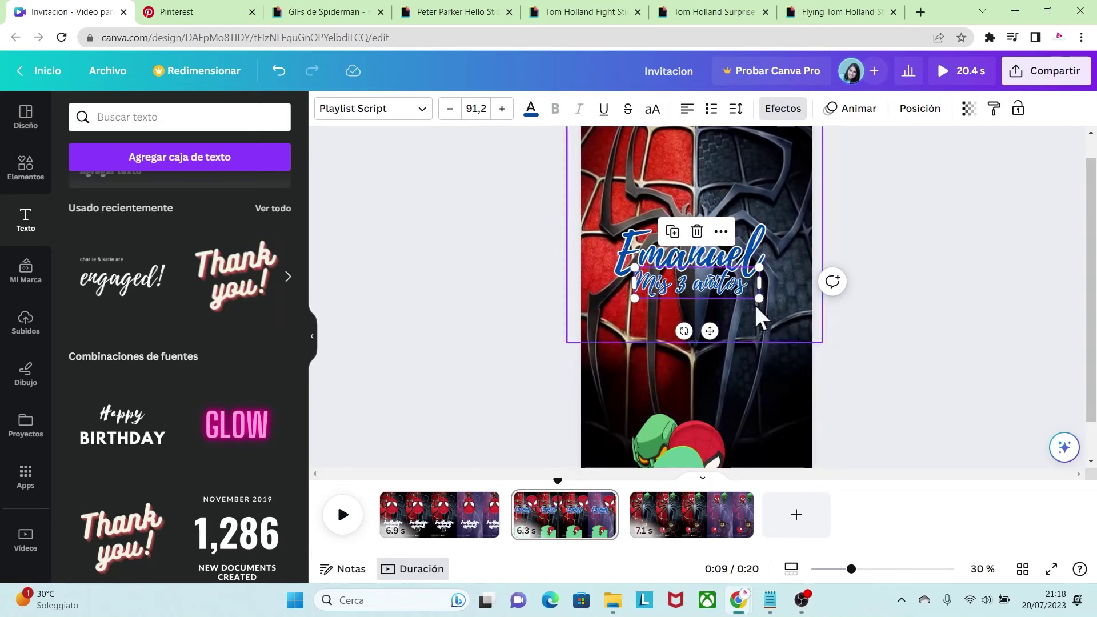
click(862, 337)
- Duplicate the "Mis 3 añitos" text into red "14" and "Enero", blue "6:00 pm", and a red street address line at size 62,5
click(714, 287)
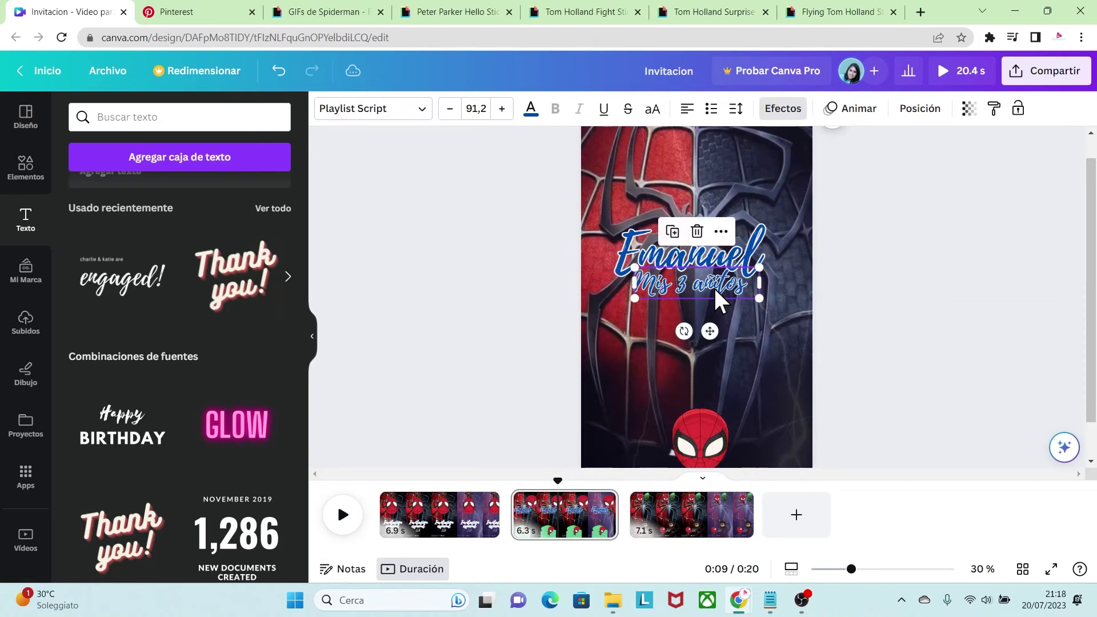
key(ctrl+d)
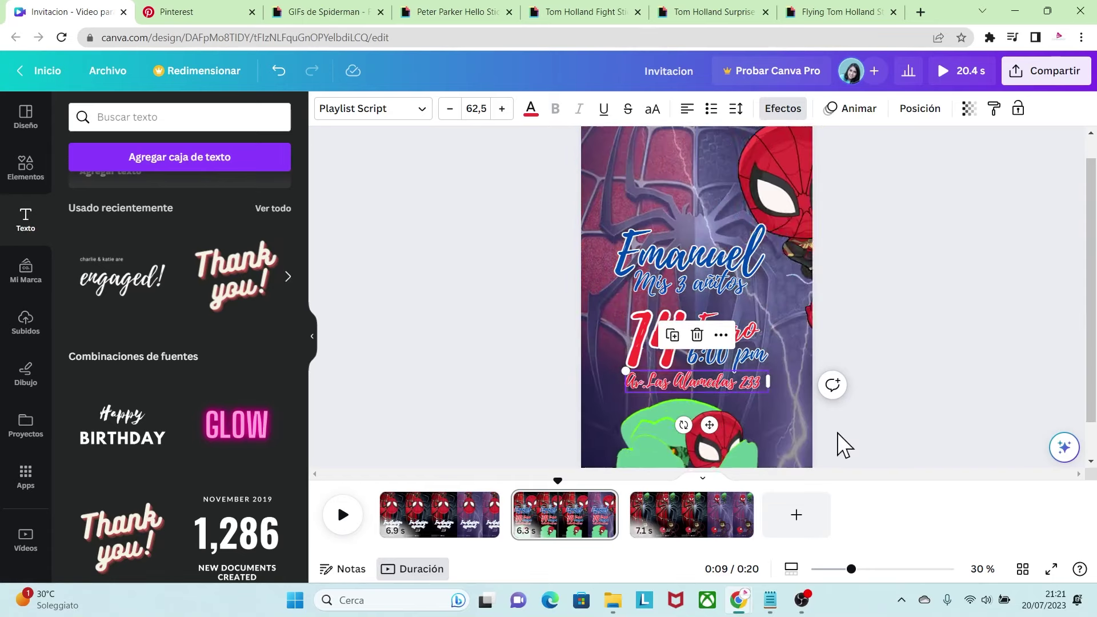
click(838, 438)
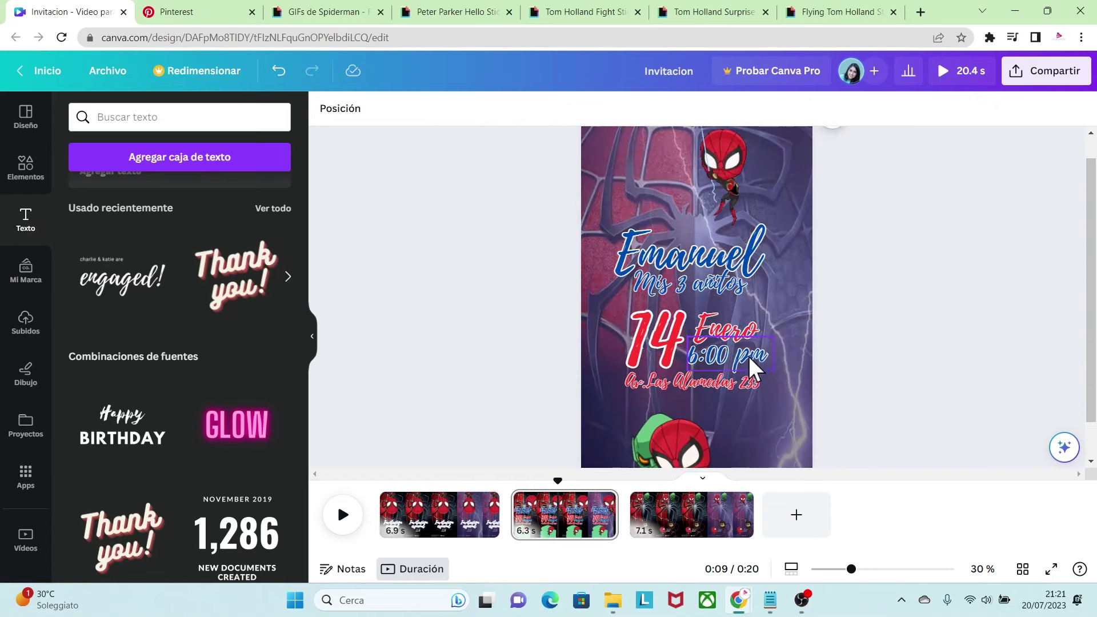
- Copy the name text to the third page, change it to center-aligned "te espero para disfrutar este momento especial" at size 68,1, and place it mid-page
click(701, 260)
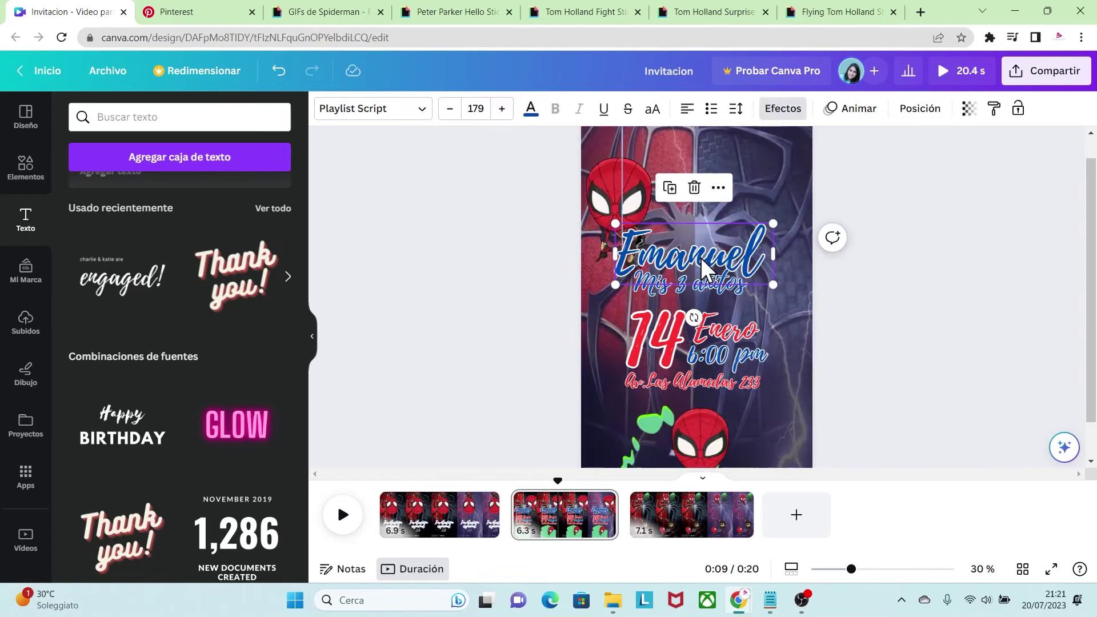
click(685, 515)
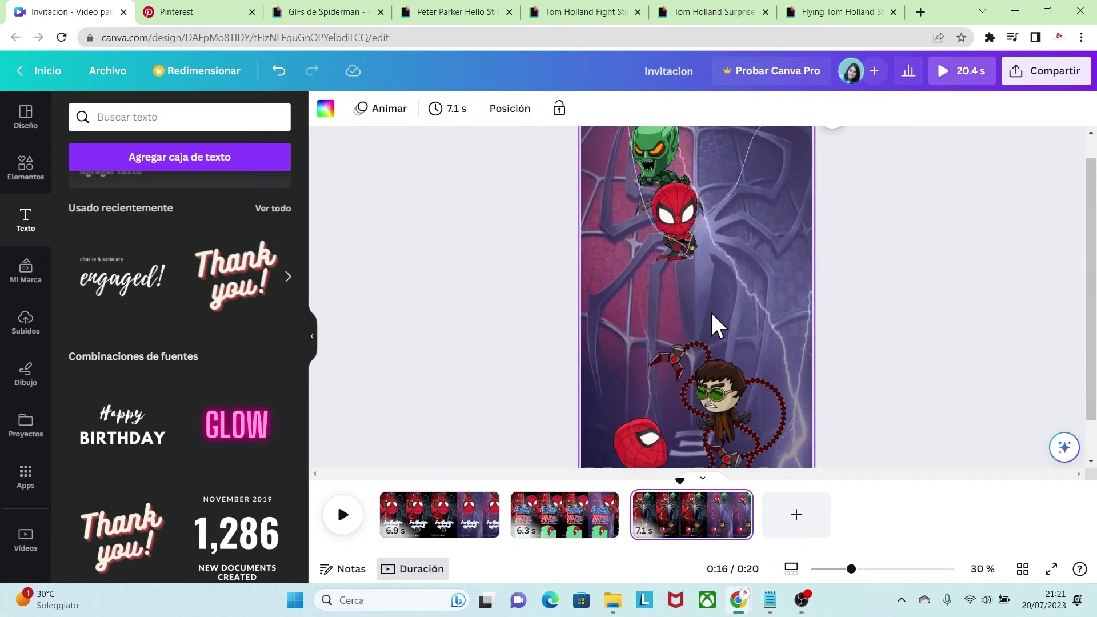
click(709, 309)
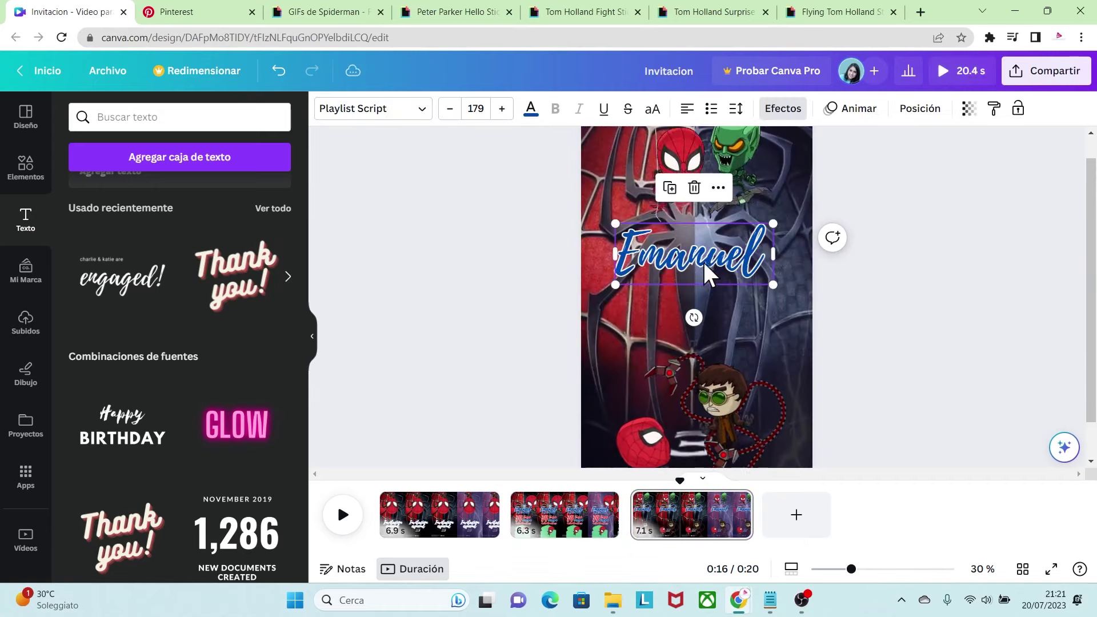
drag(707, 255, 715, 273)
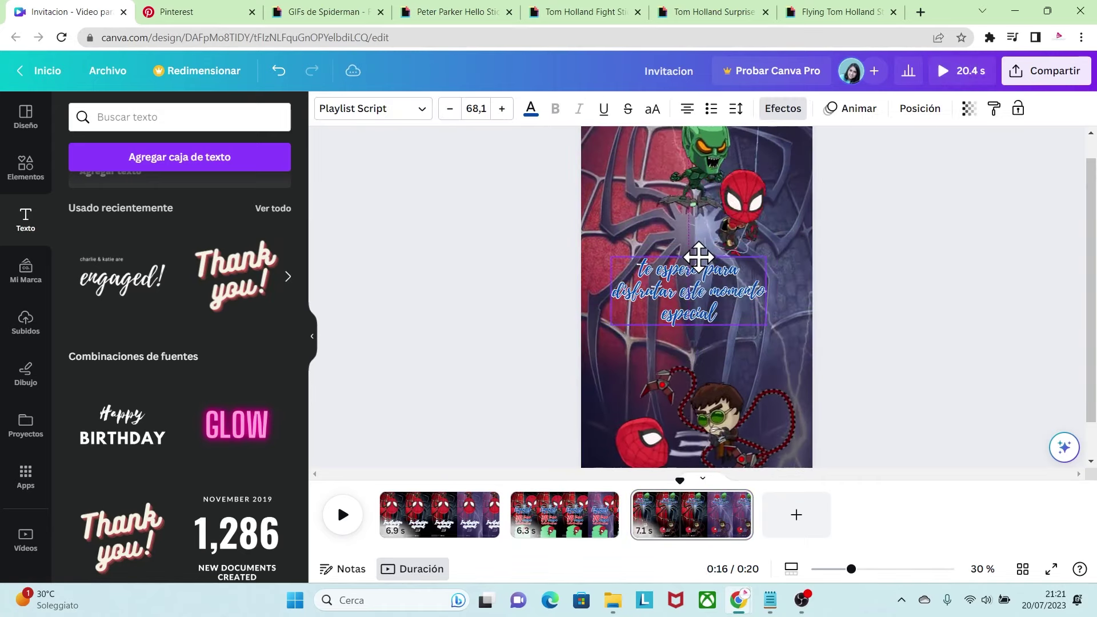
drag(698, 257, 707, 266)
click(914, 326)
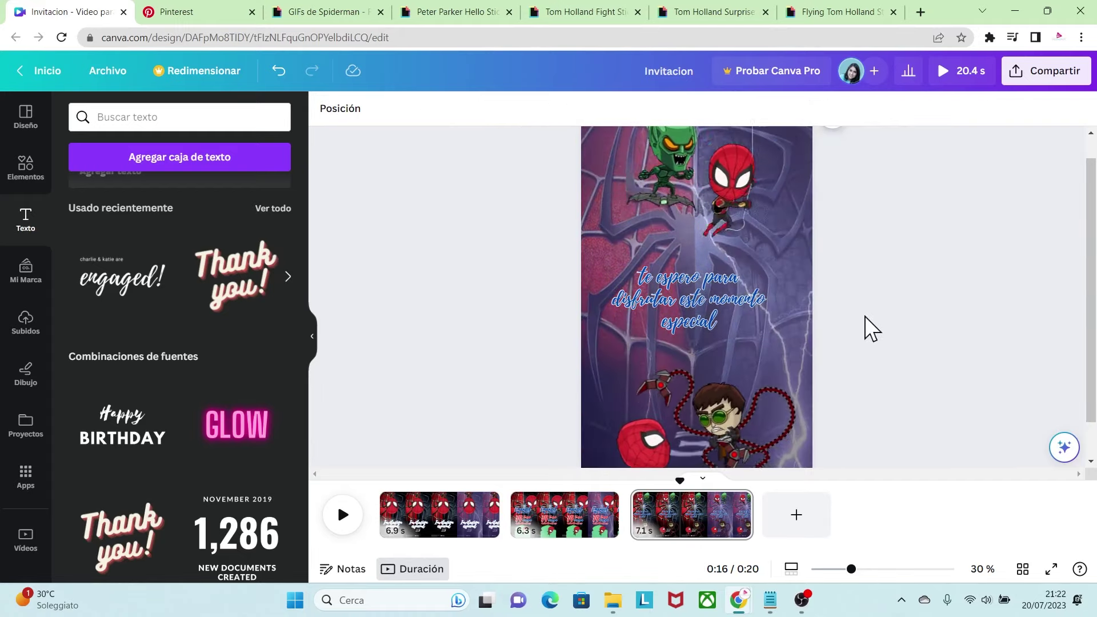
- Color the "te espero para disfrutar este momento especial" text white
click(695, 299)
click(531, 108)
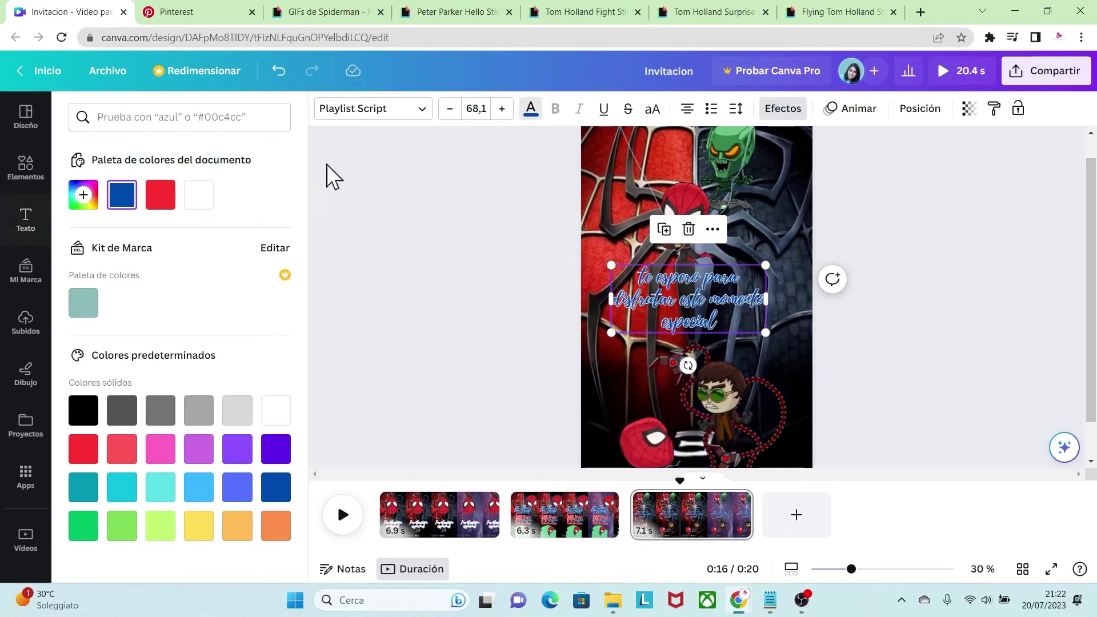
click(199, 197)
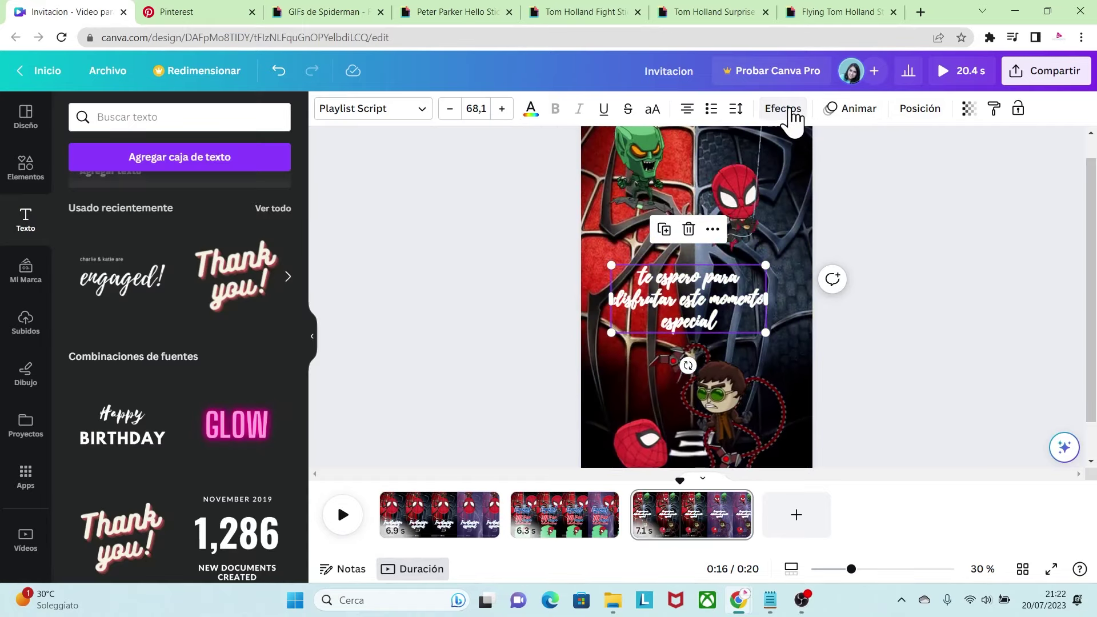
- Change the third page message's Contorno outline to dark blue with a thickness of 50
click(785, 110)
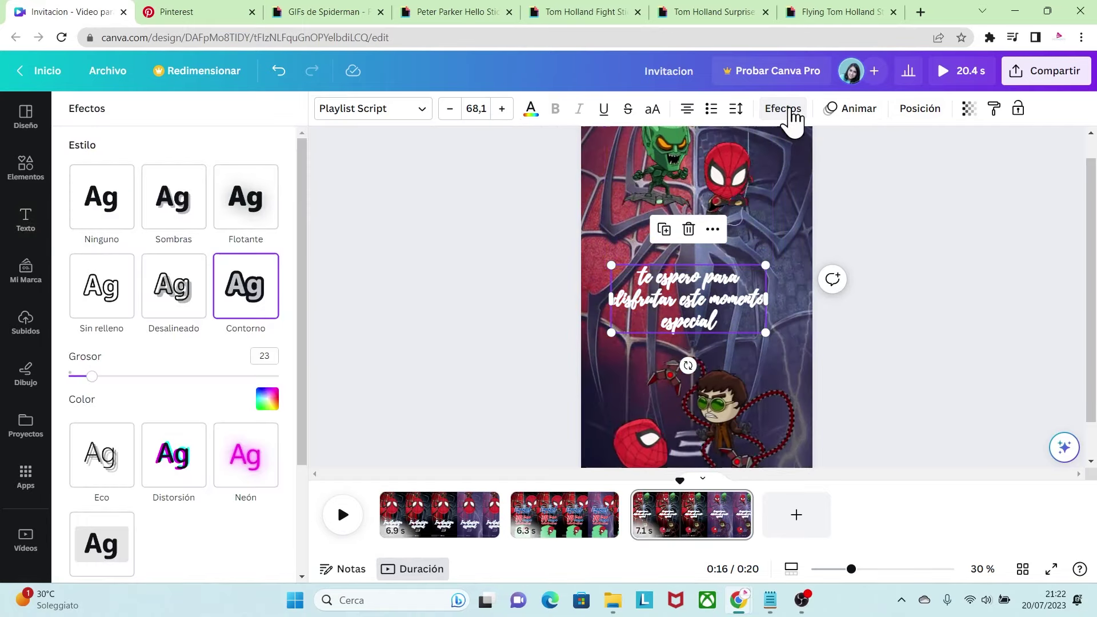
click(267, 399)
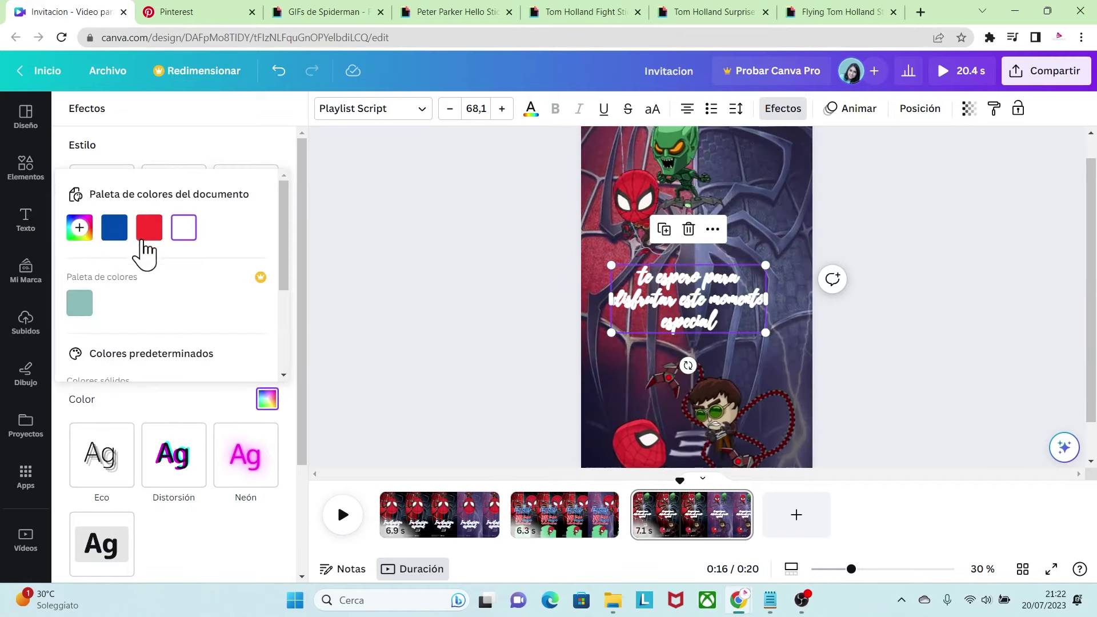
click(114, 229)
click(192, 413)
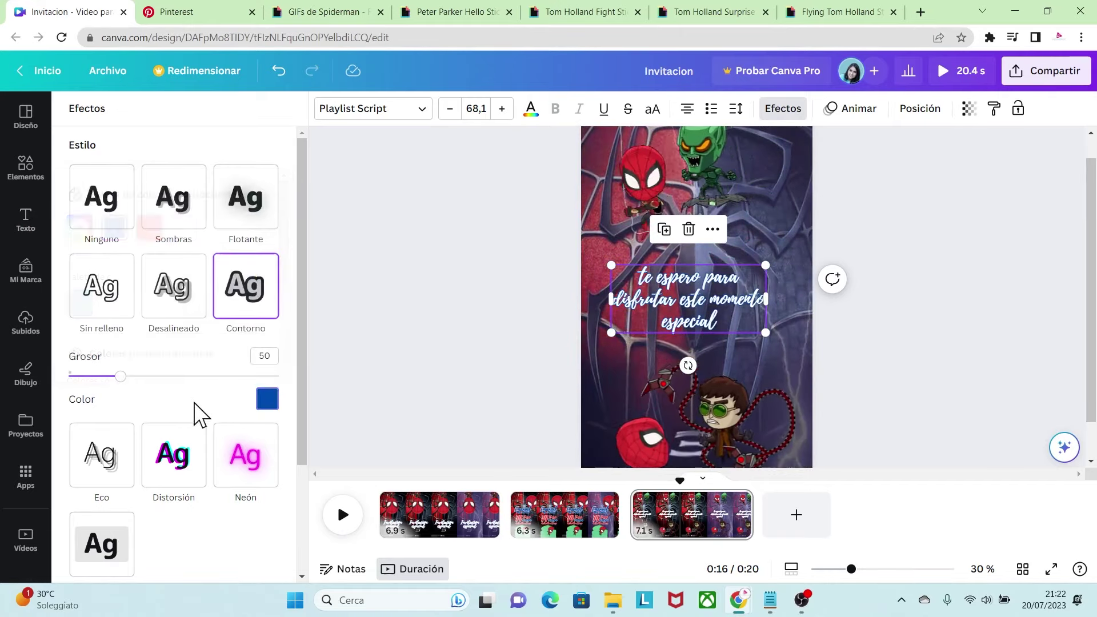
click(924, 371)
drag(719, 306, 725, 306)
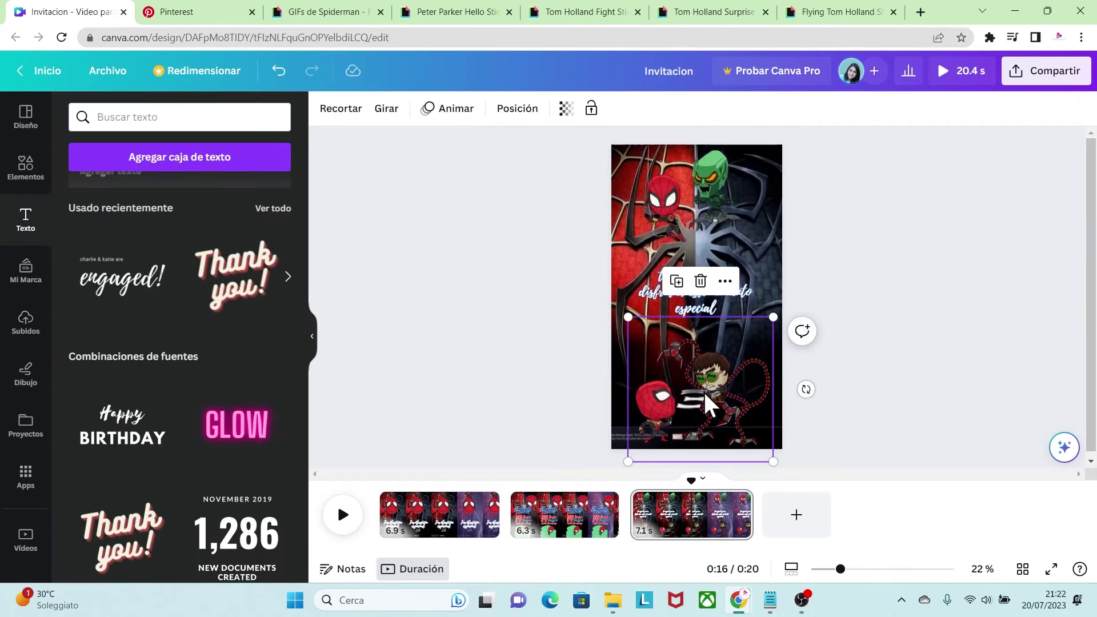
- Set the first page's duration to 3.0 s and preview its playback
click(577, 529)
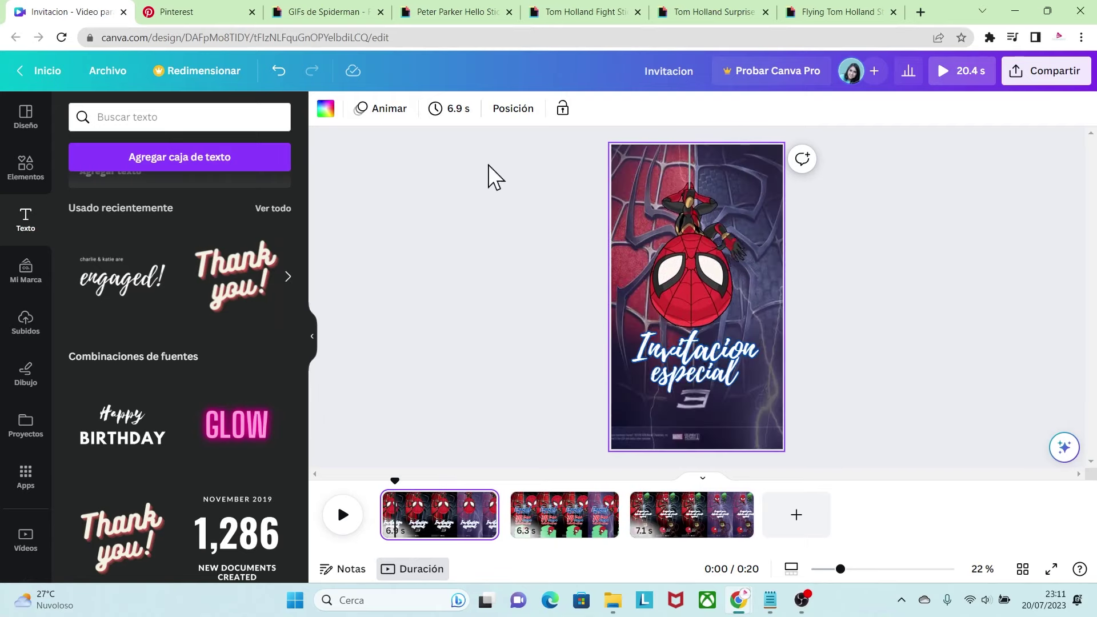
click(456, 109)
drag(481, 172, 458, 172)
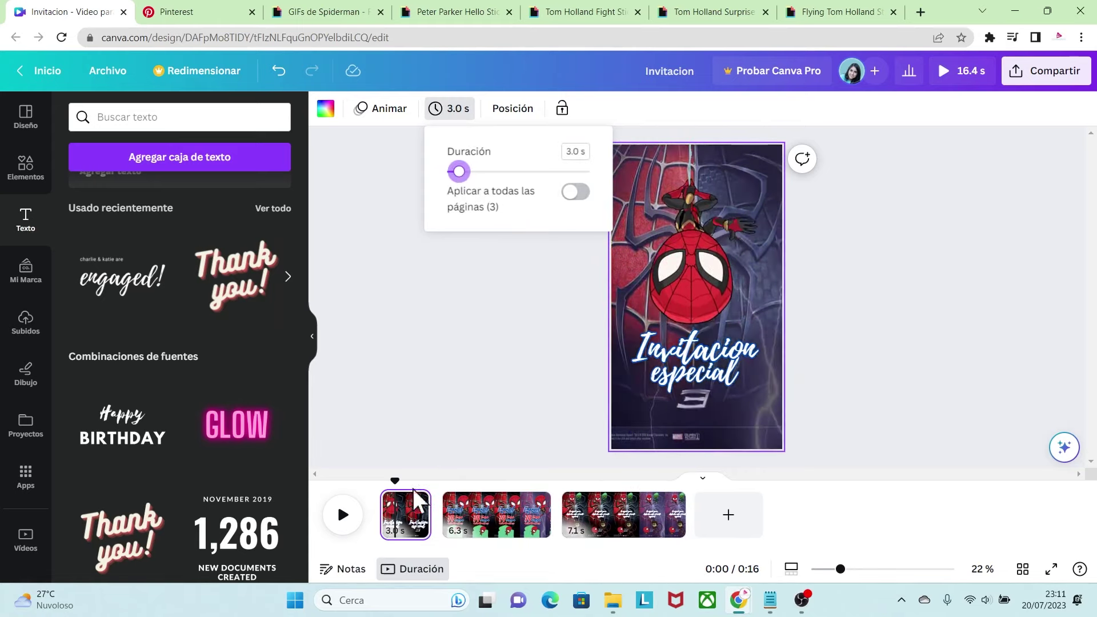
click(344, 516)
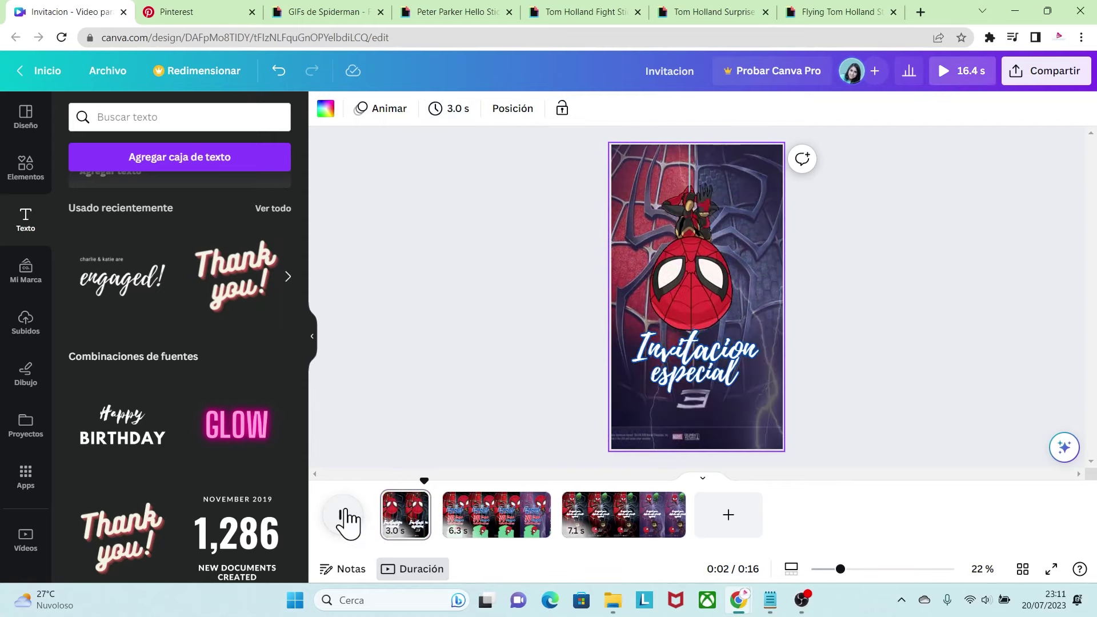
- Set the second page's duration to 6.5 s
click(482, 524)
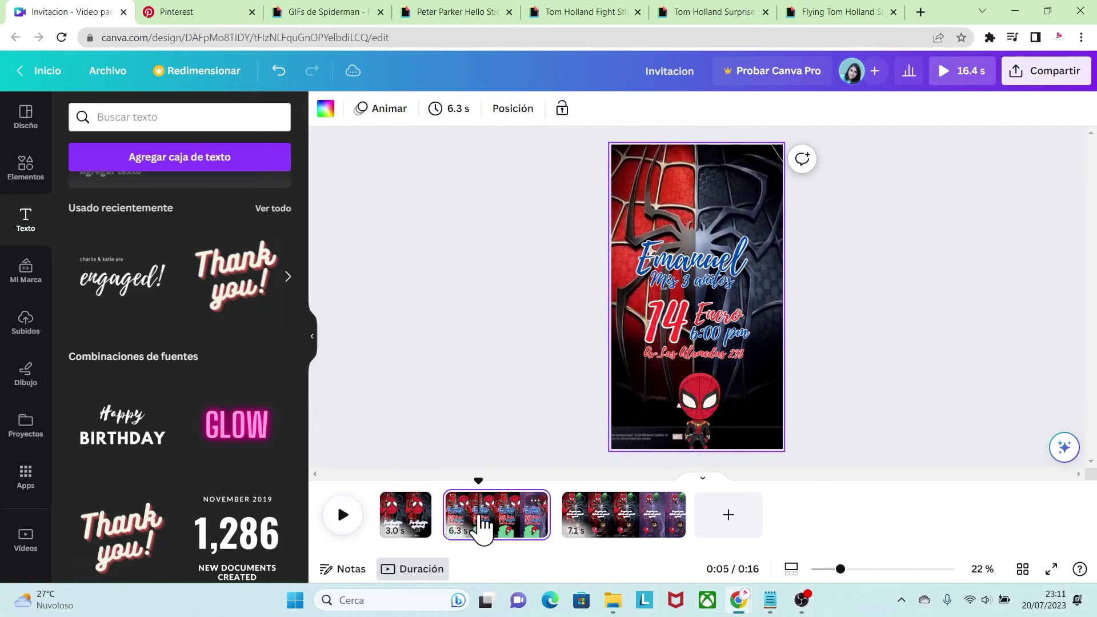
click(458, 112)
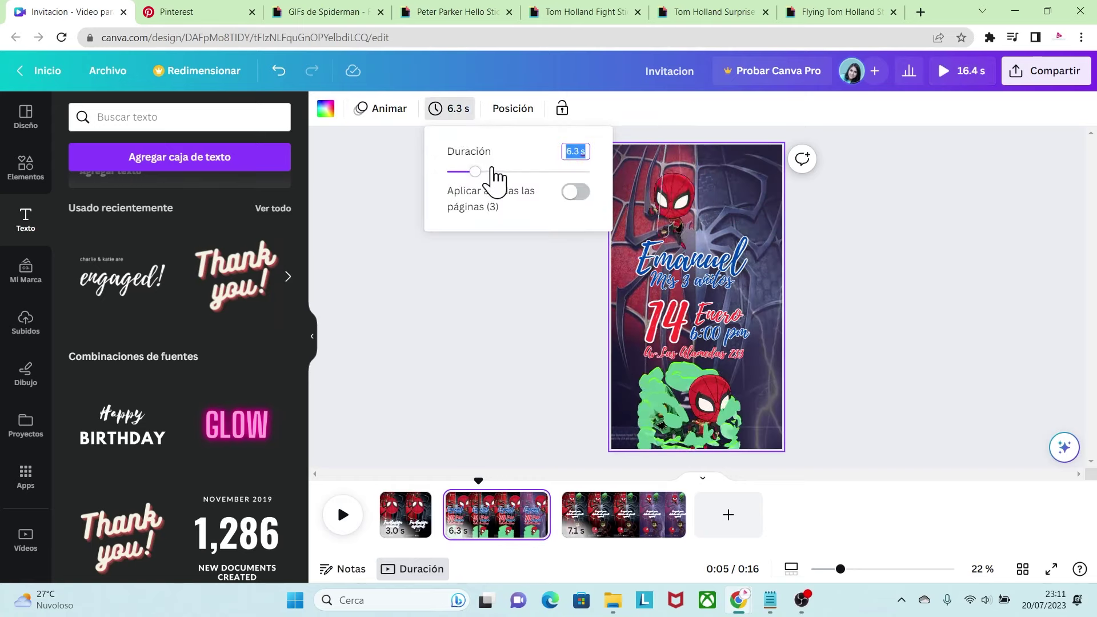
drag(480, 171, 476, 171)
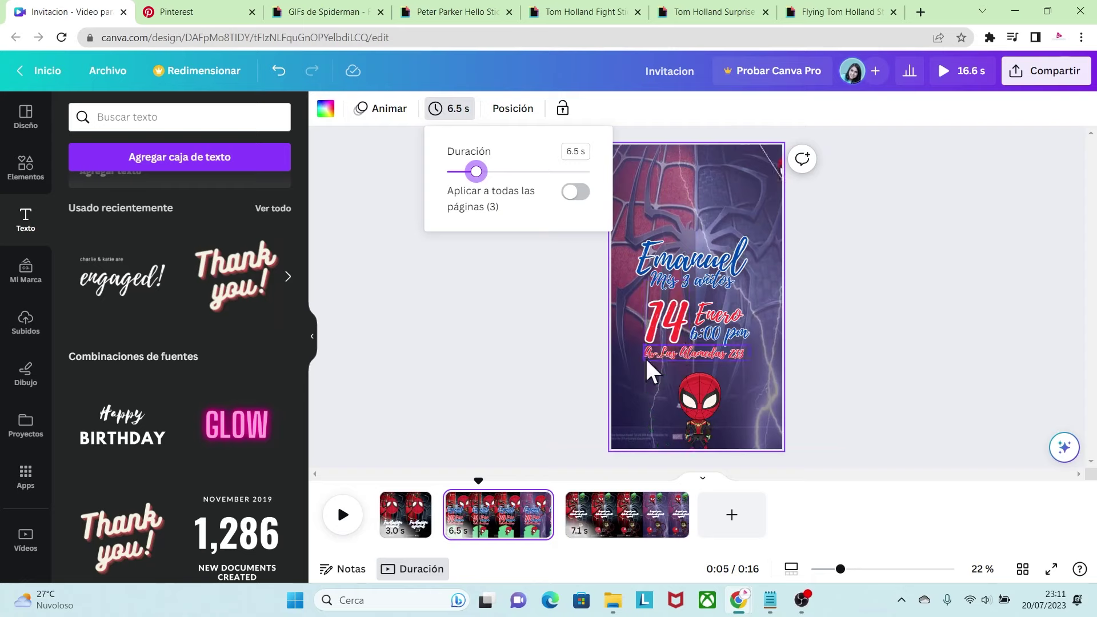
click(556, 380)
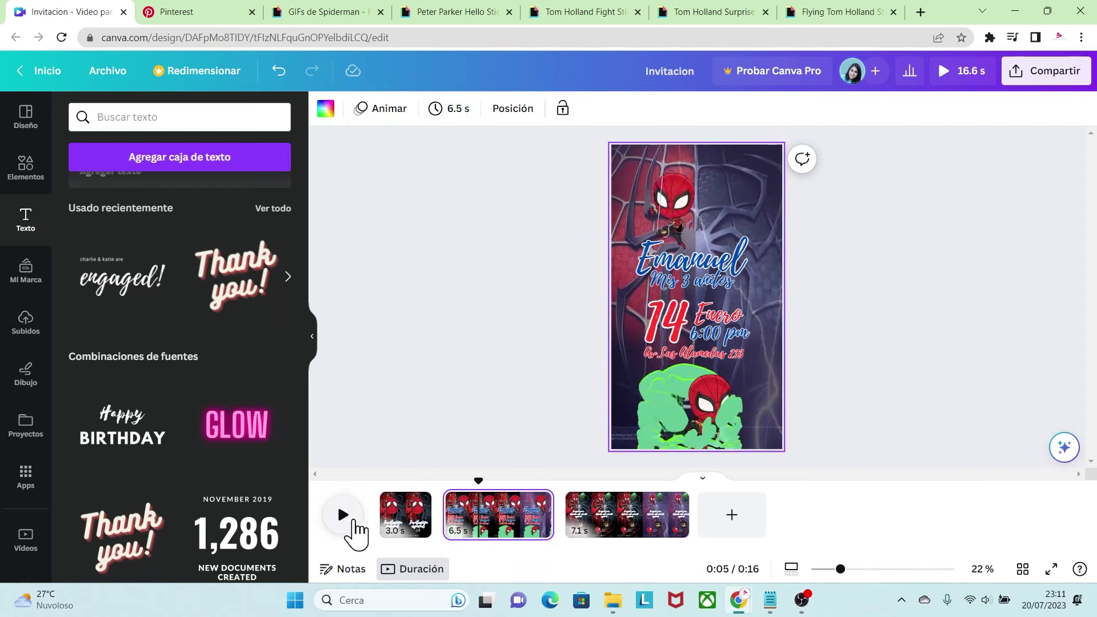
- Preview the video's playback and set the third page's duration to 3.5 s
click(344, 516)
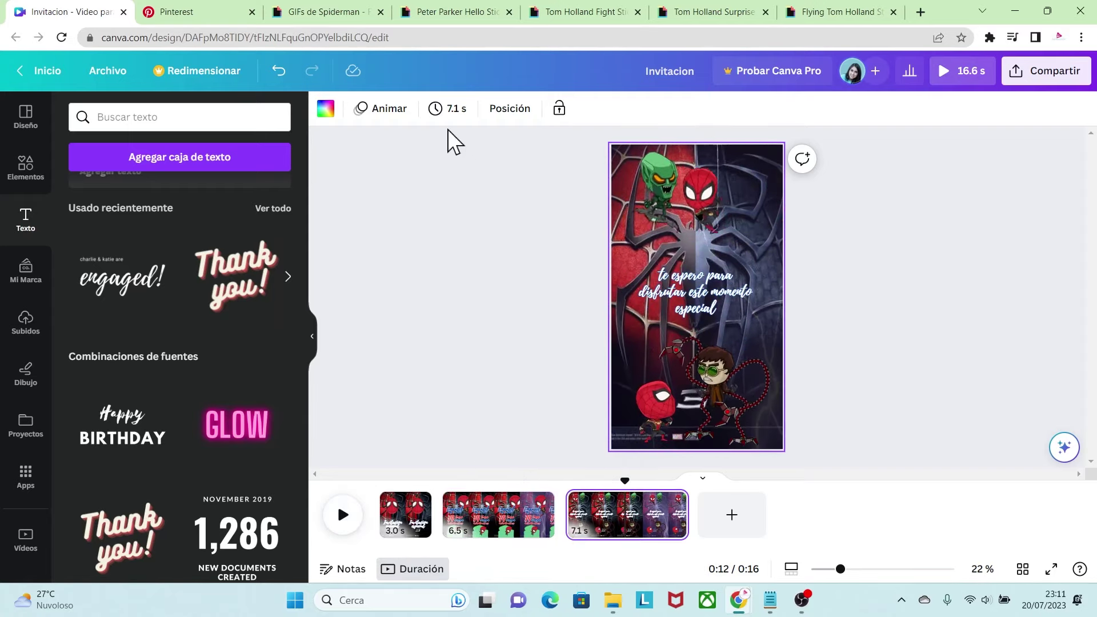
click(450, 109)
drag(479, 171, 462, 171)
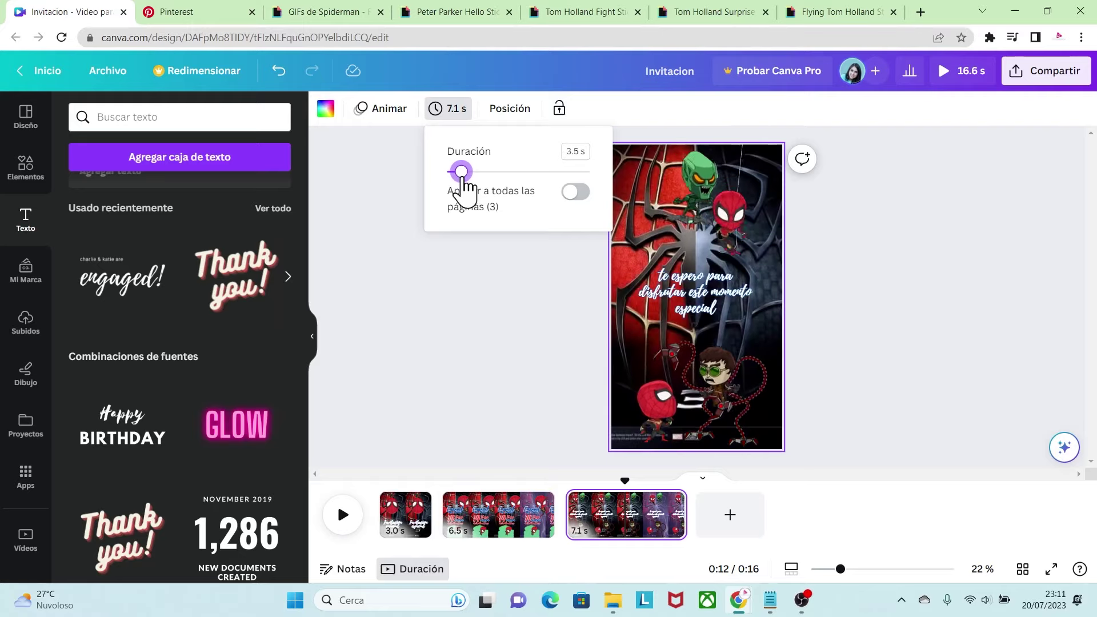
click(523, 316)
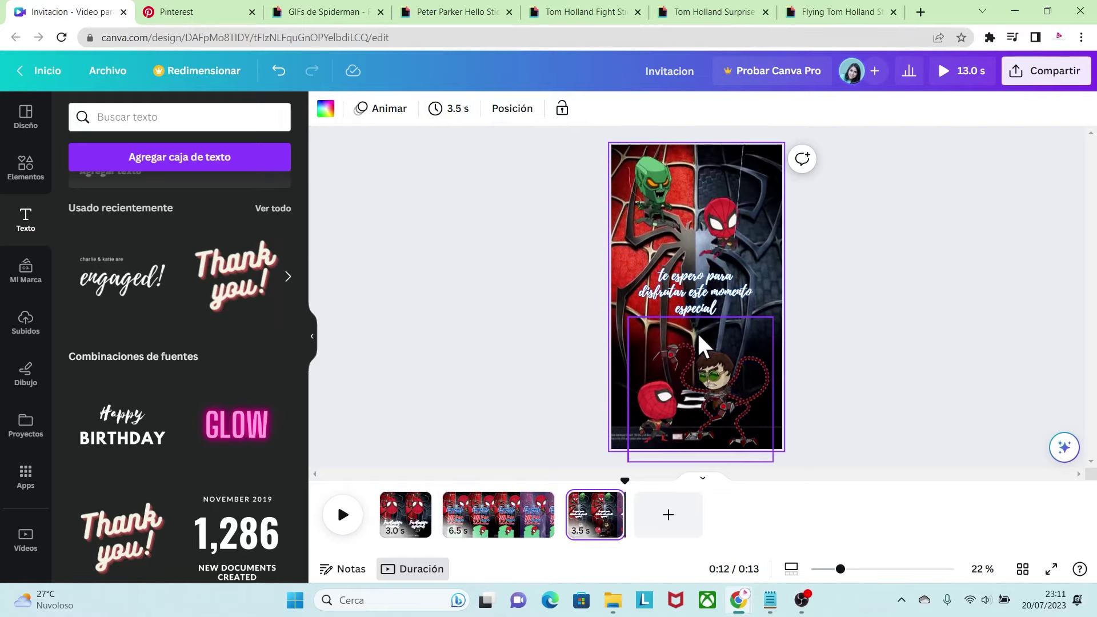
- Apply the Simple page animation to the first page, the one with the "Invitacion especial" text
click(399, 522)
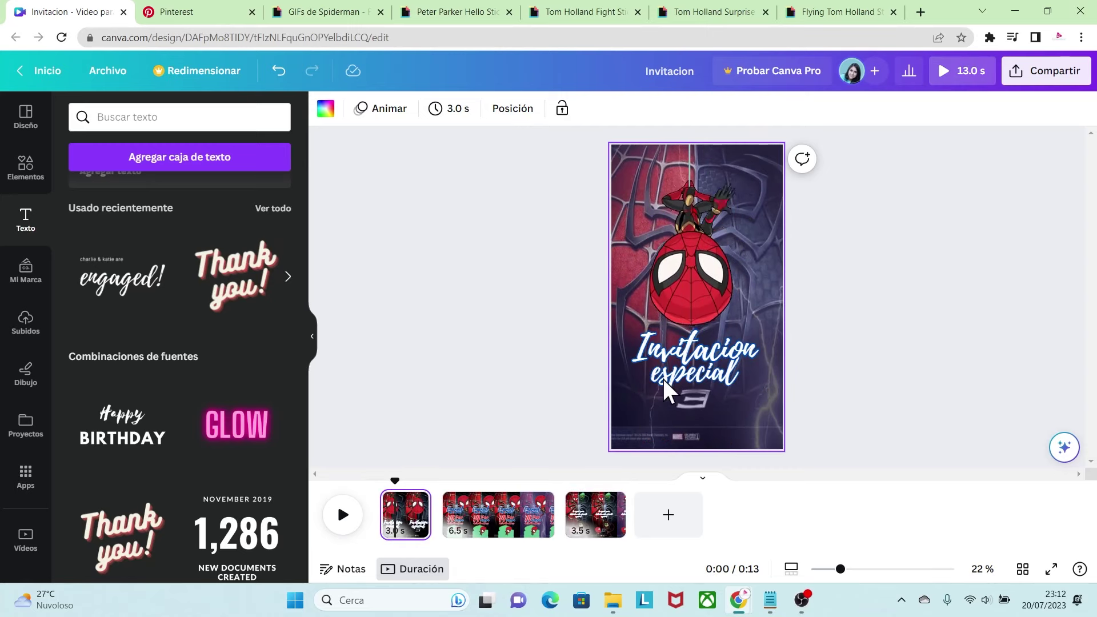
click(384, 109)
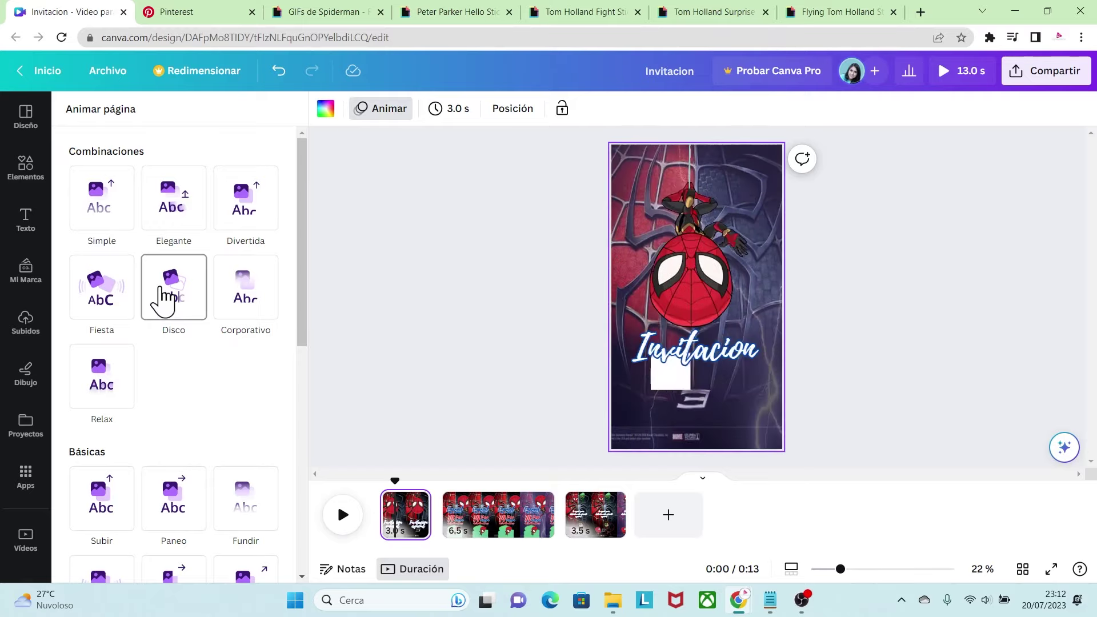
click(104, 199)
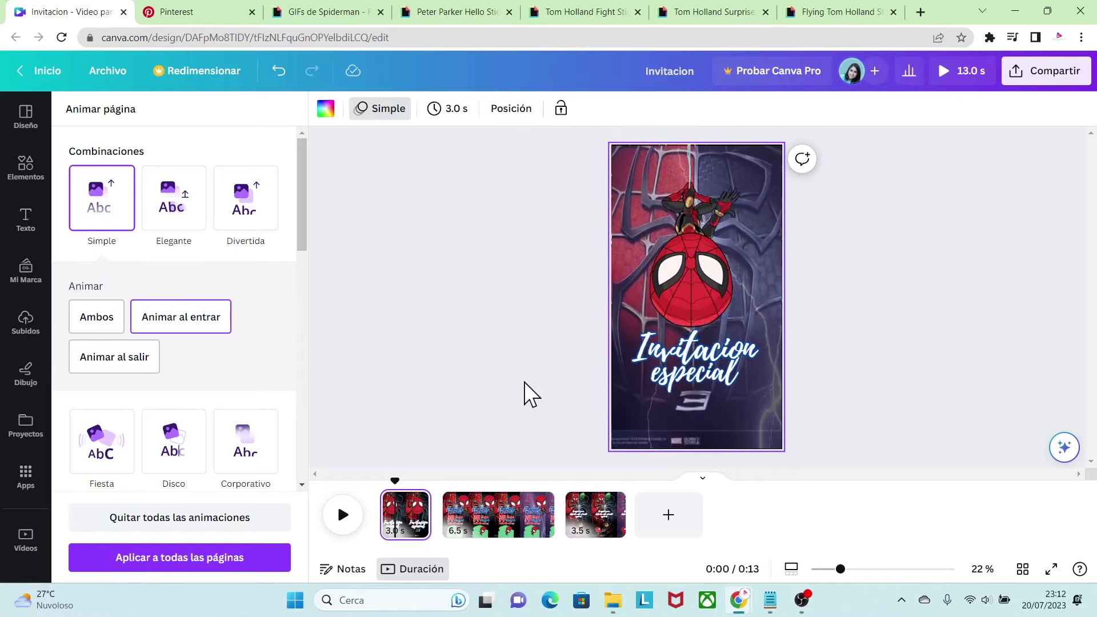
- Apply the Pop page animation from the Básicas group to the second page
click(503, 527)
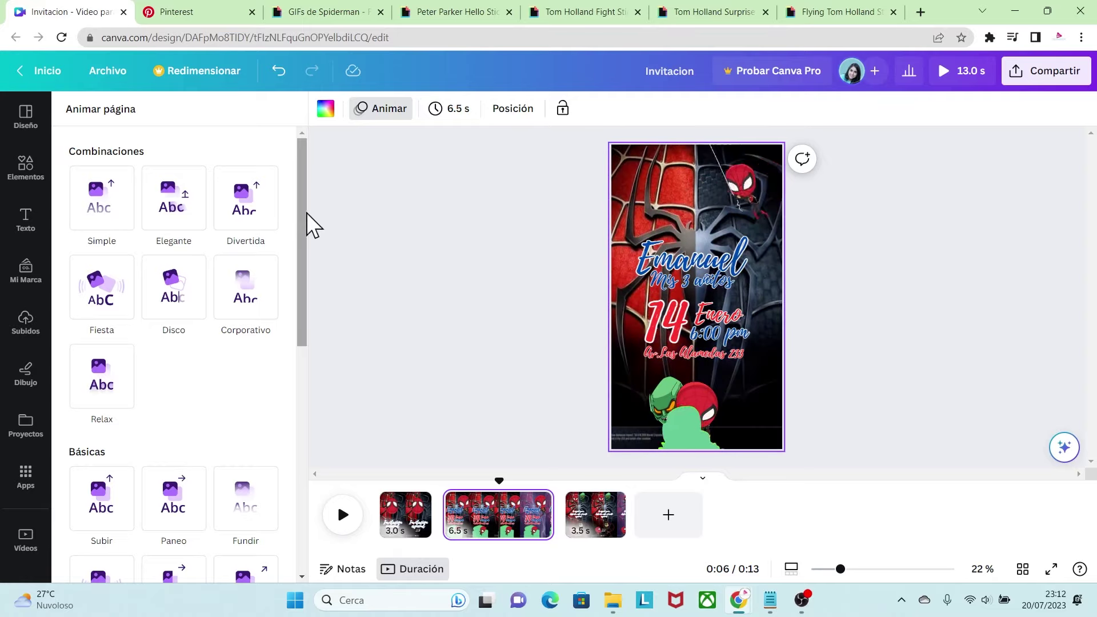
drag(307, 213, 308, 337)
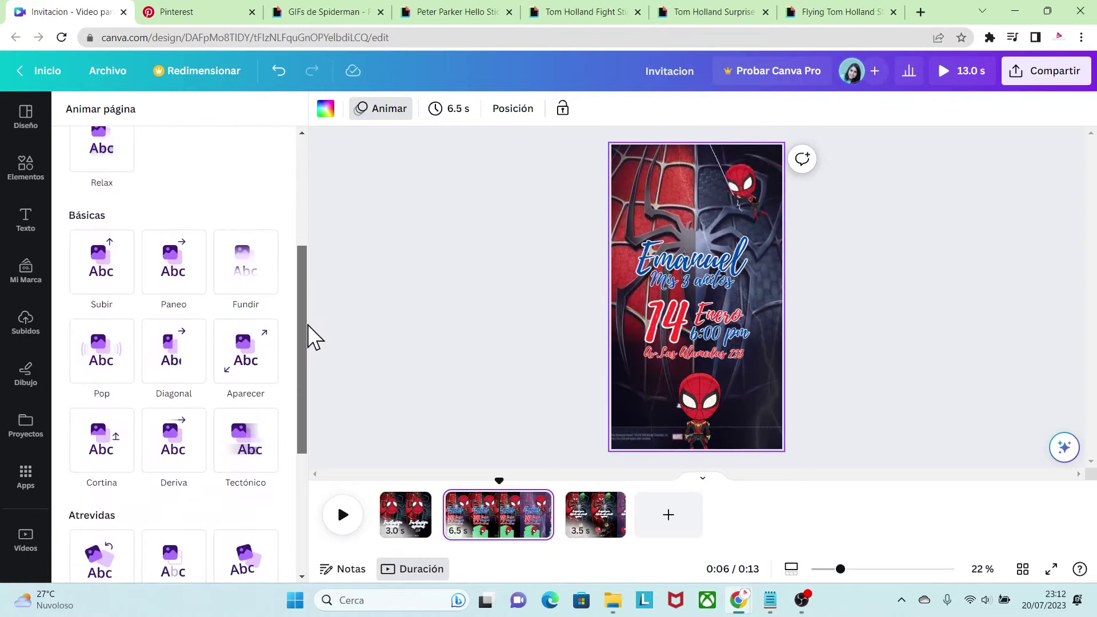
click(108, 358)
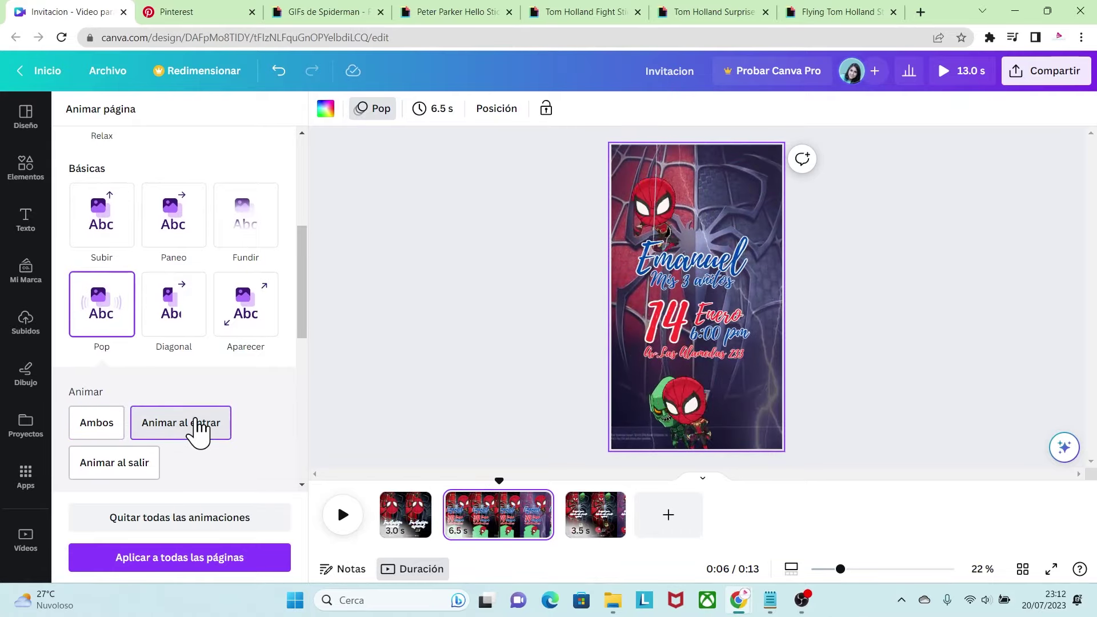
- Apply the Simple page animation to the third page and preview the animated invitation
click(597, 517)
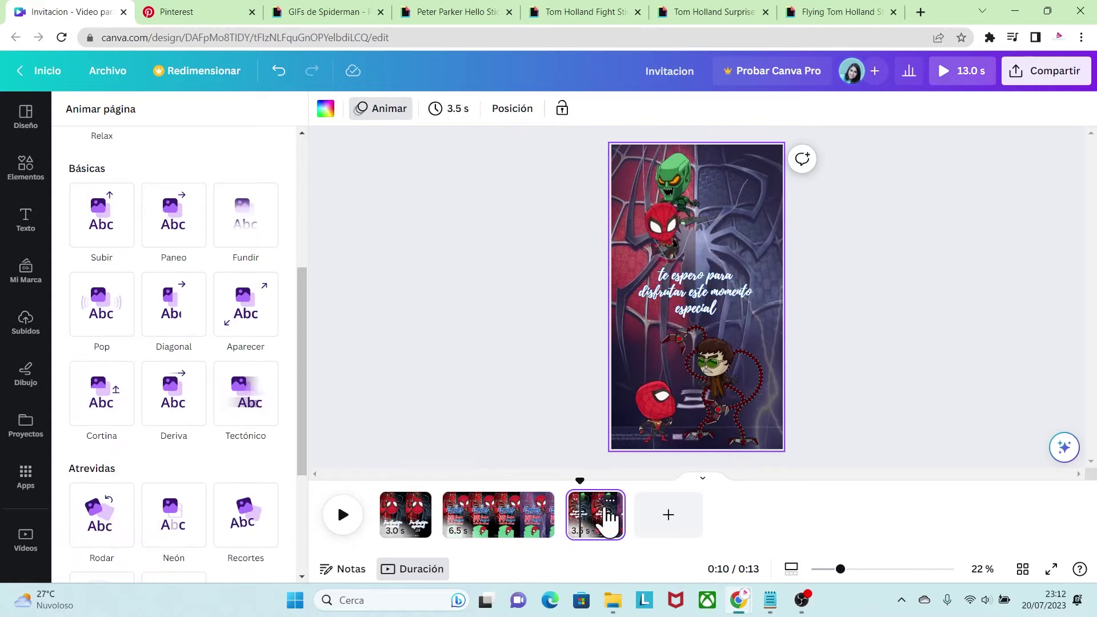
click(368, 117)
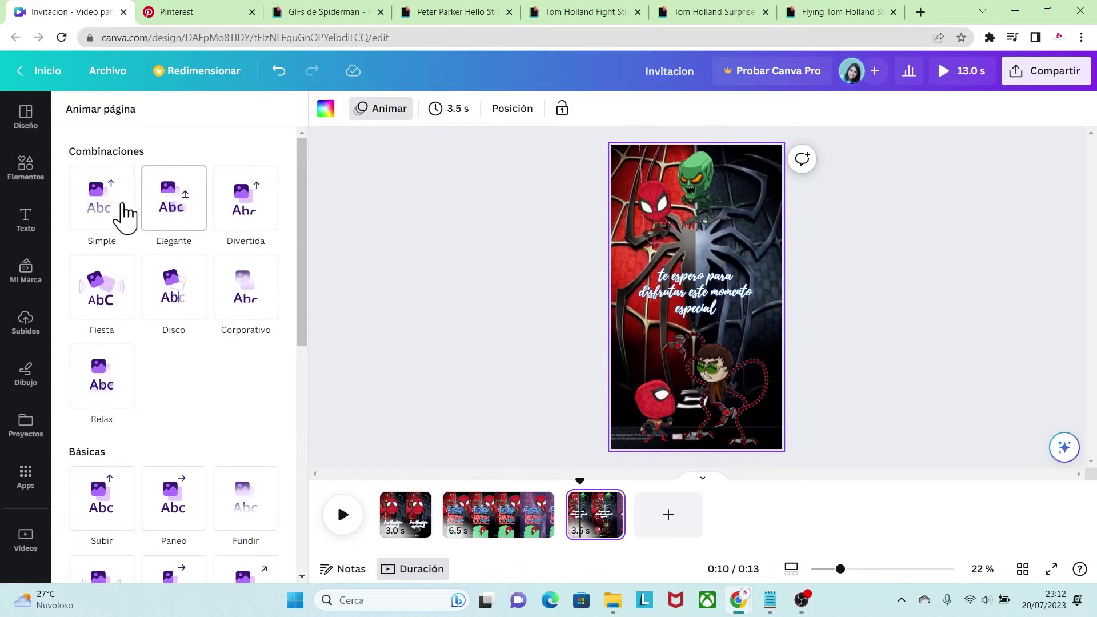
click(104, 213)
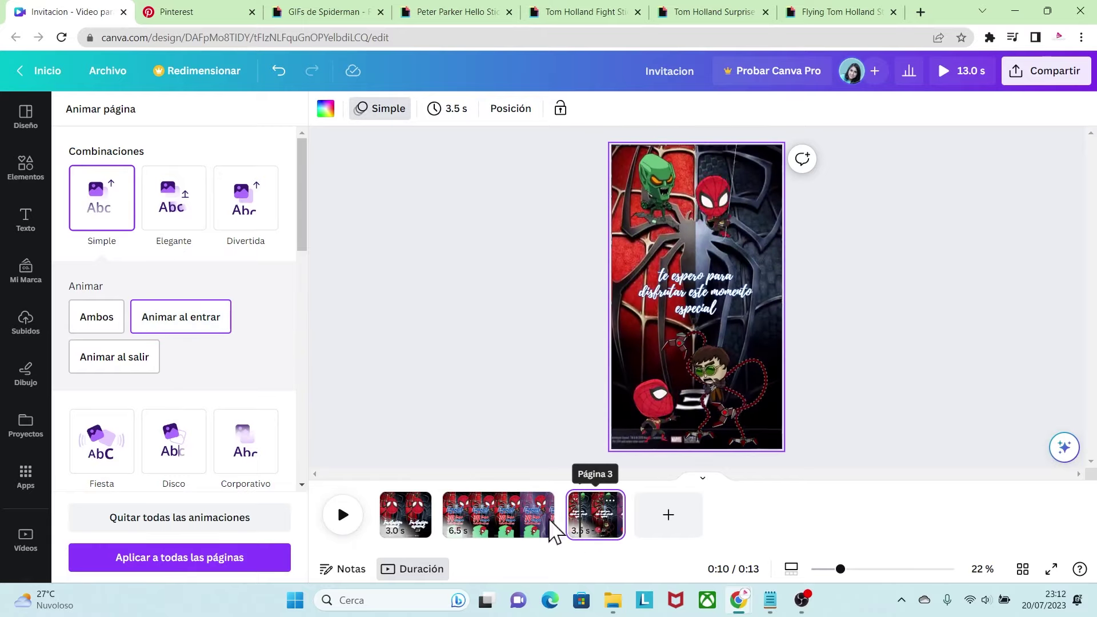
click(342, 517)
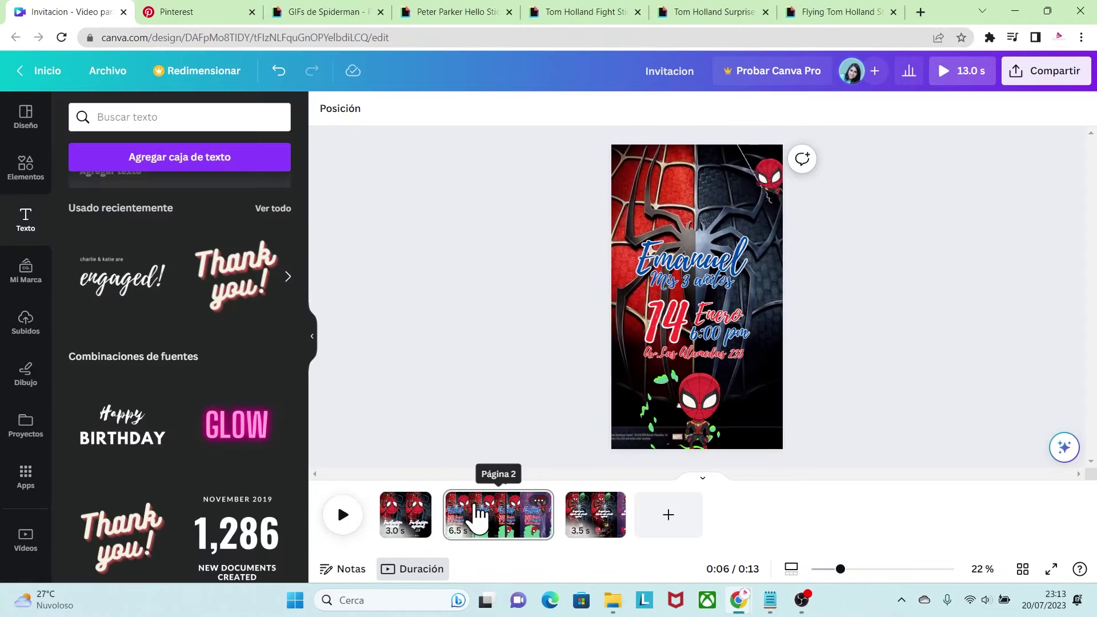
- Upload the audio file MUSICA.mp3 from the SPIDERMAN folder to the design's uploads
click(26, 330)
click(200, 166)
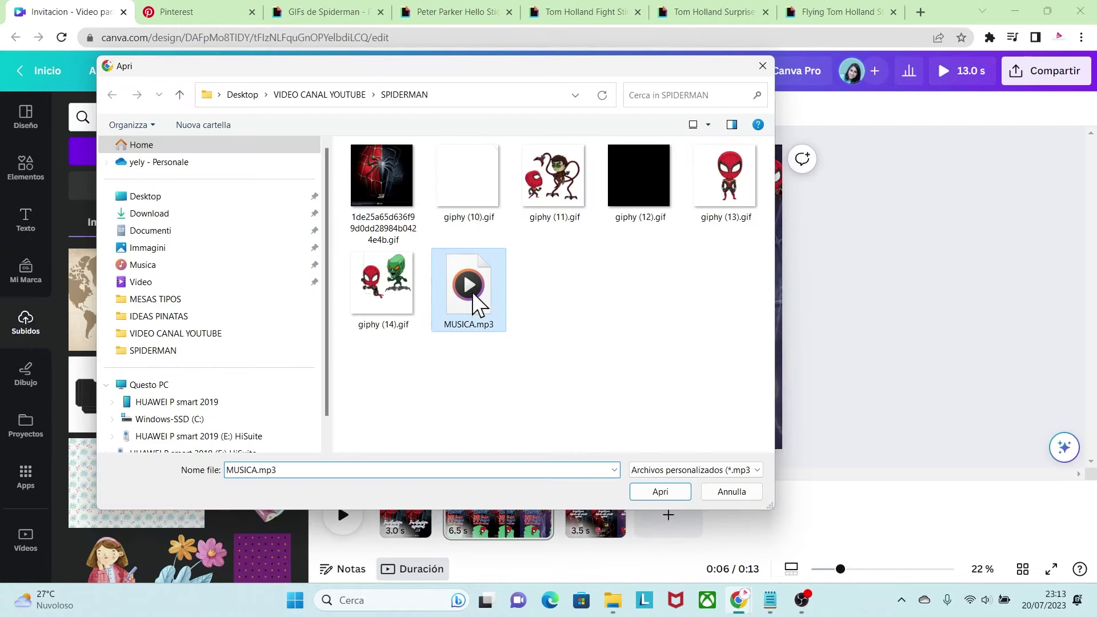
click(641, 490)
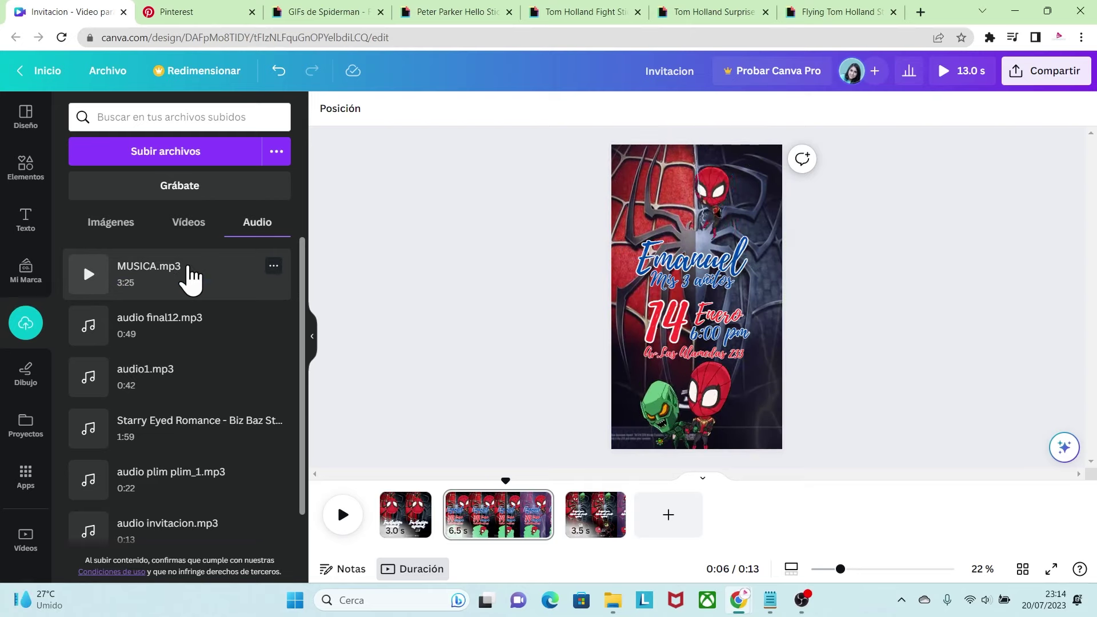
- Add MUSICA.mp3 as the soundtrack from the start of the timeline and preview the video with it
drag(196, 304, 377, 526)
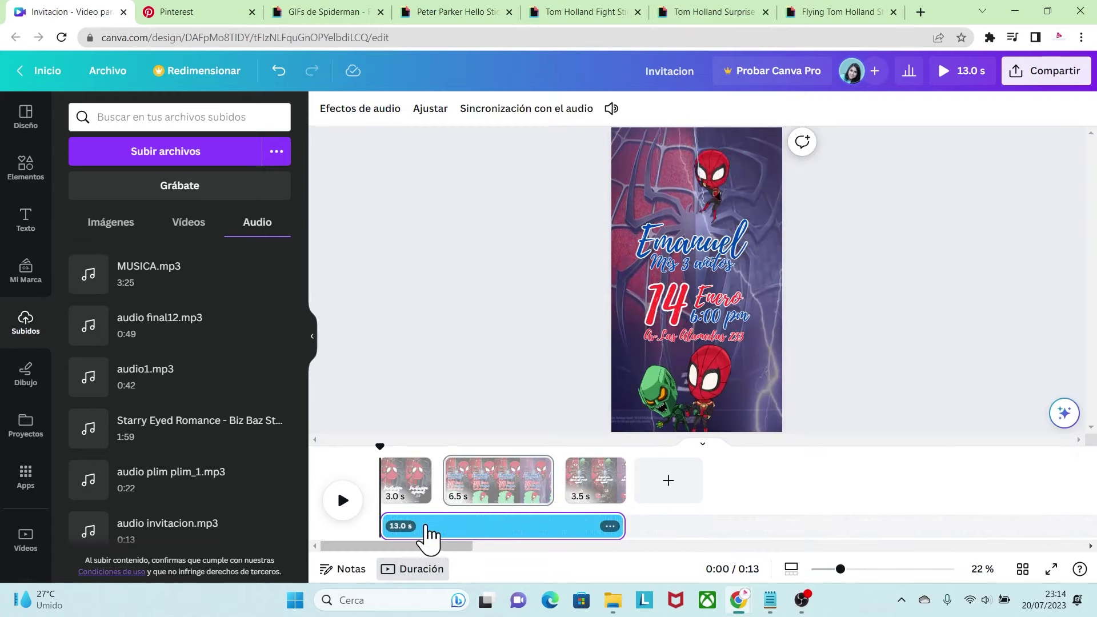
click(343, 502)
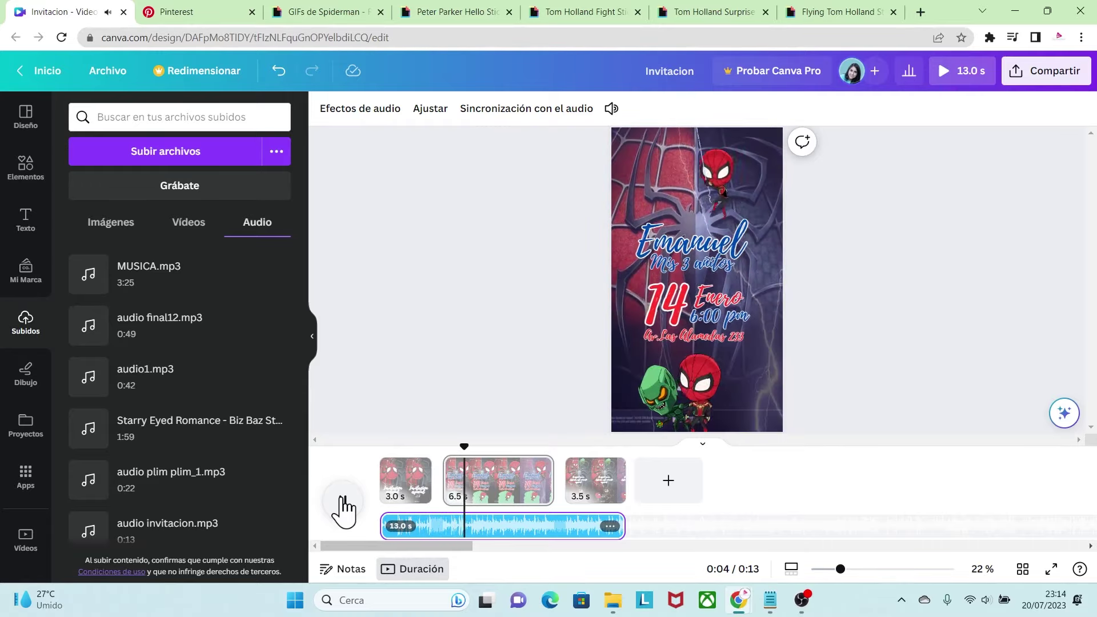
double_click(346, 506)
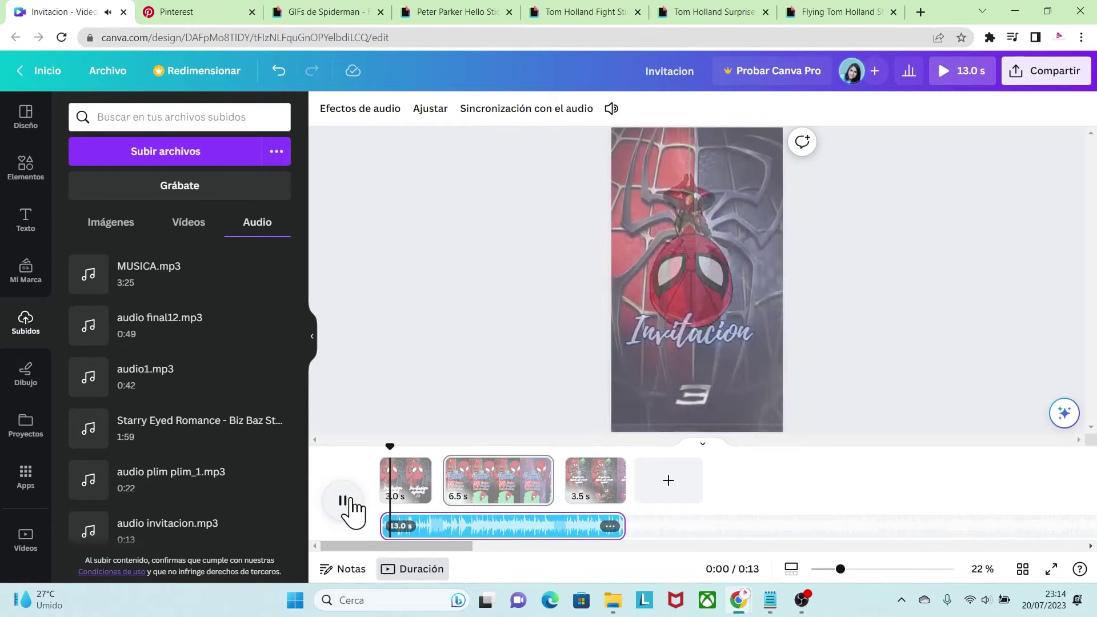
click(350, 508)
- Try trimming the music clip to start at 4.3 s, and reposition the playhead near the start of the first page
drag(549, 537, 725, 517)
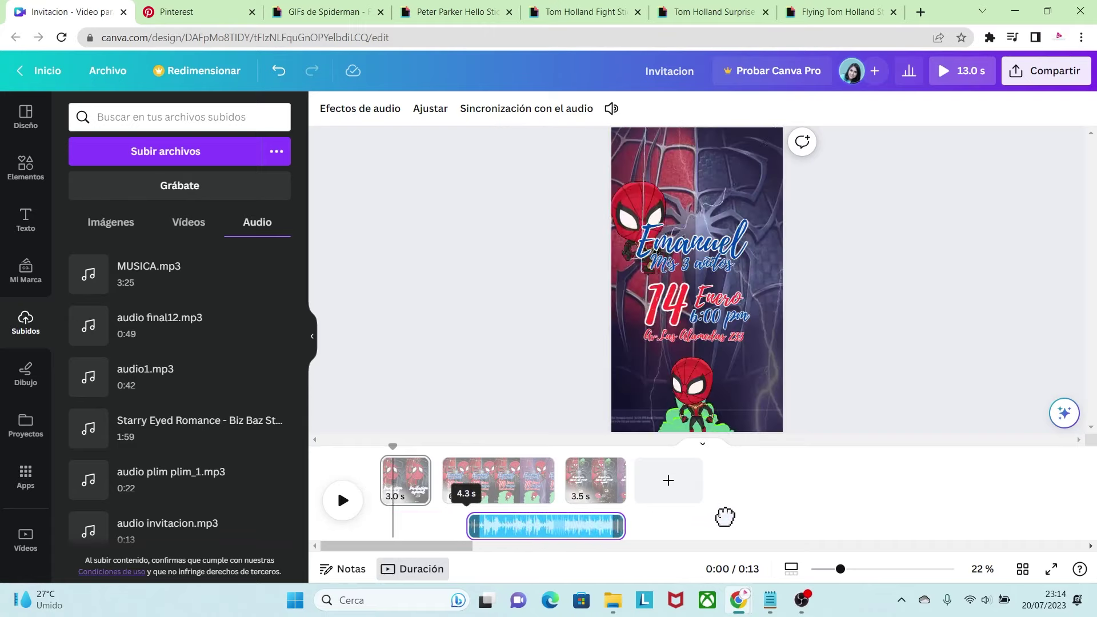
drag(615, 523, 583, 524)
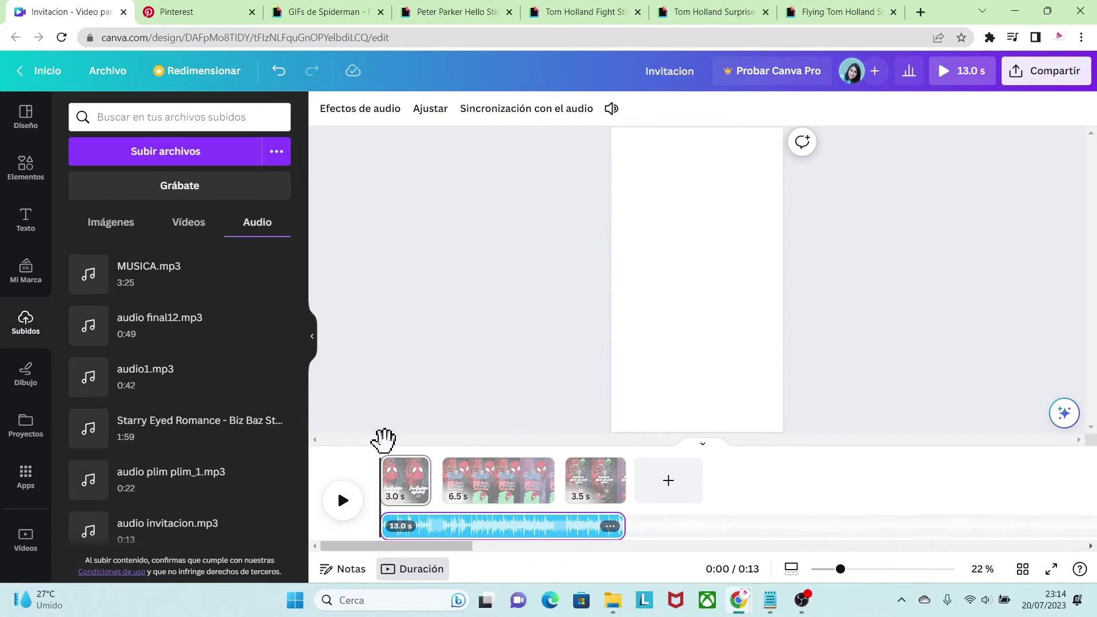
drag(383, 440, 392, 441)
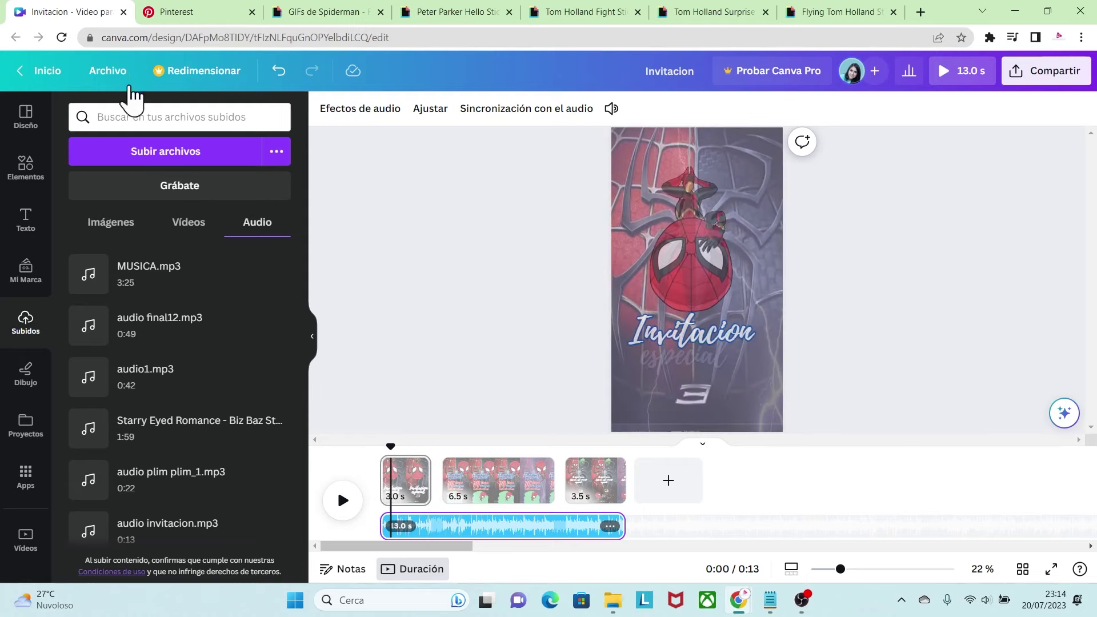
- Download all three pages of the invitation as an MP4 video
click(108, 70)
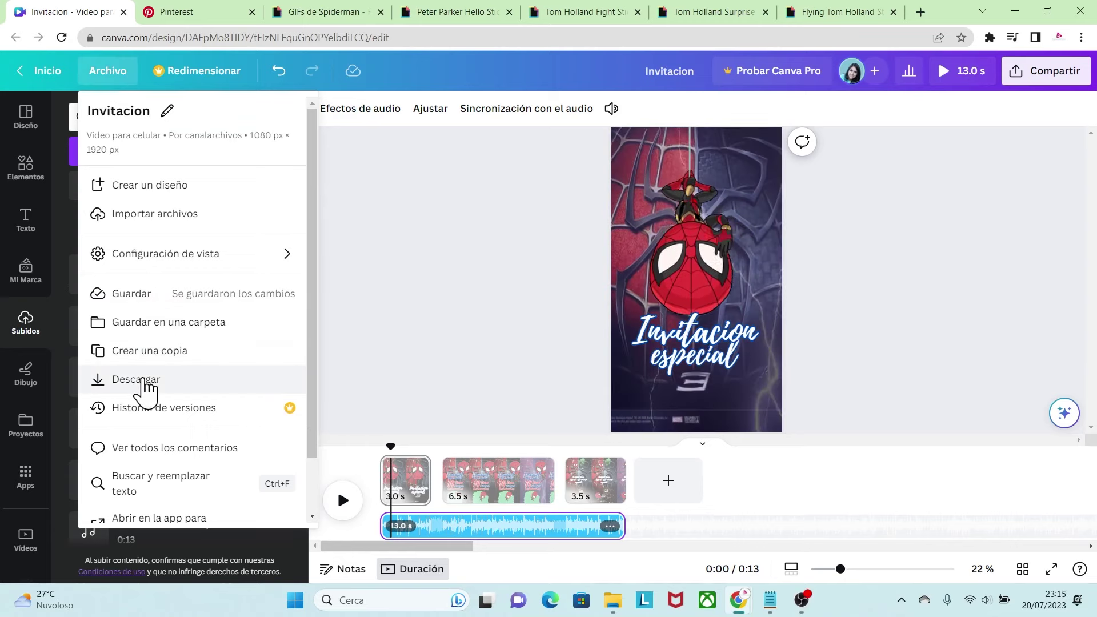
click(140, 381)
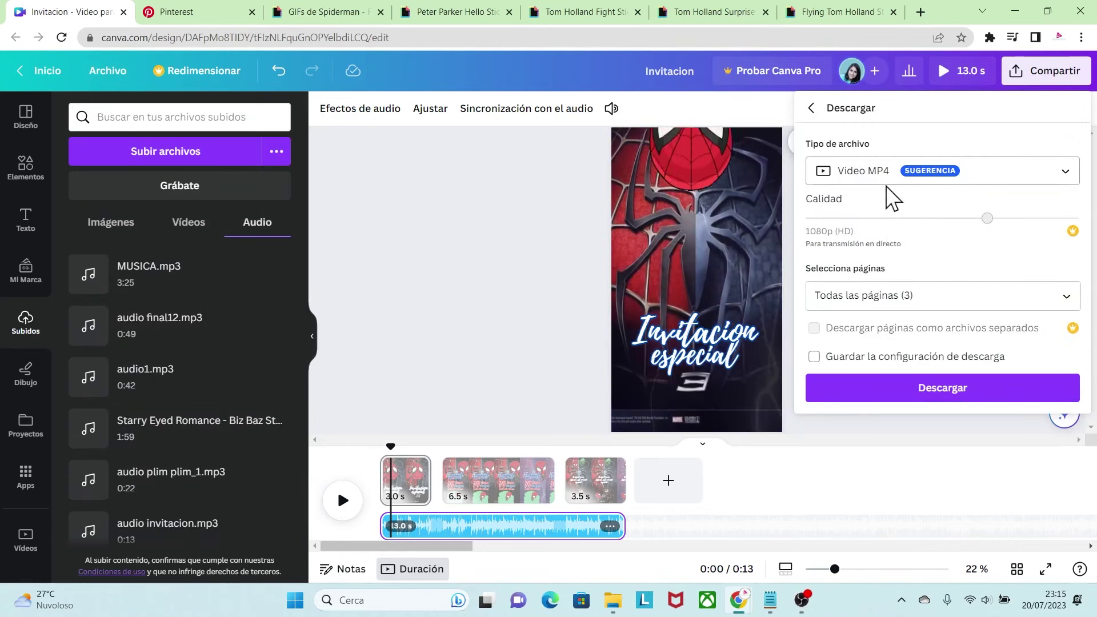
click(929, 400)
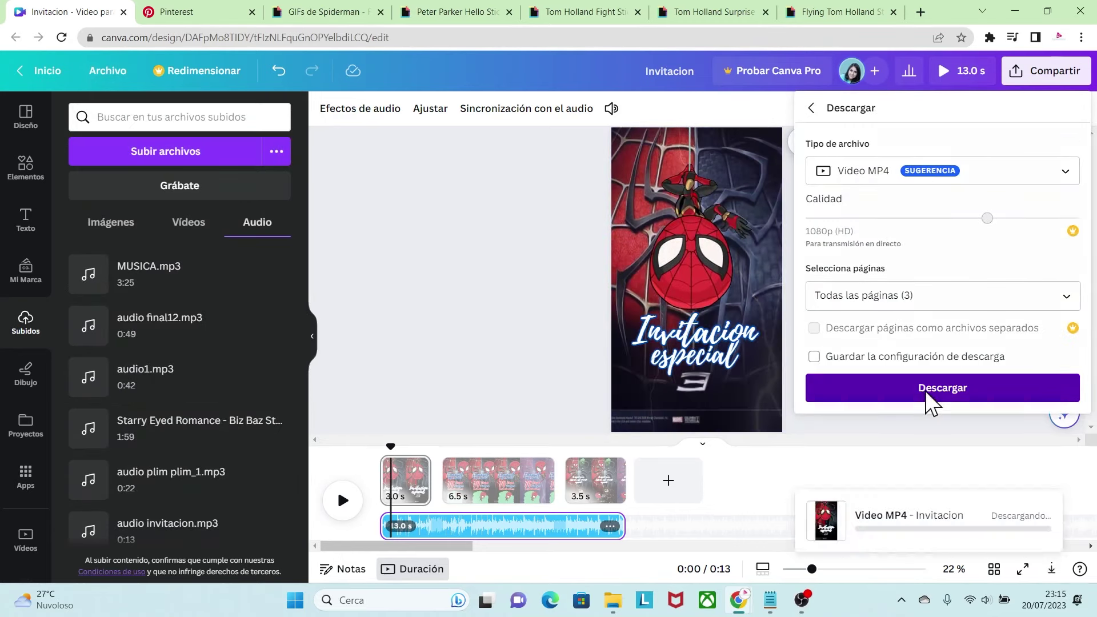